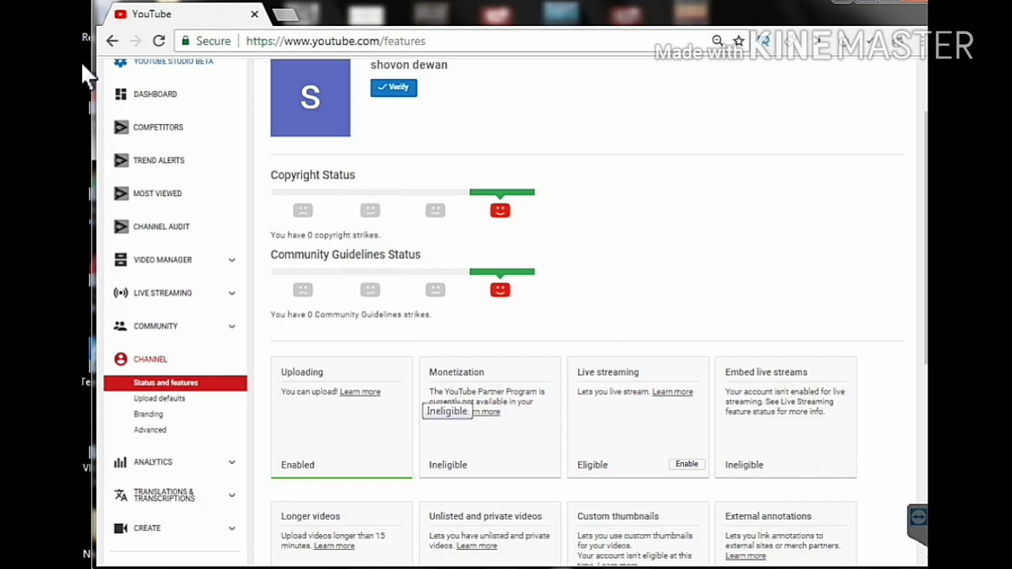
- Zoom the feature status page to 90%, review its cards, and go to Channel > Advanced
{"action": "key", "text": "ctrl+minus"}
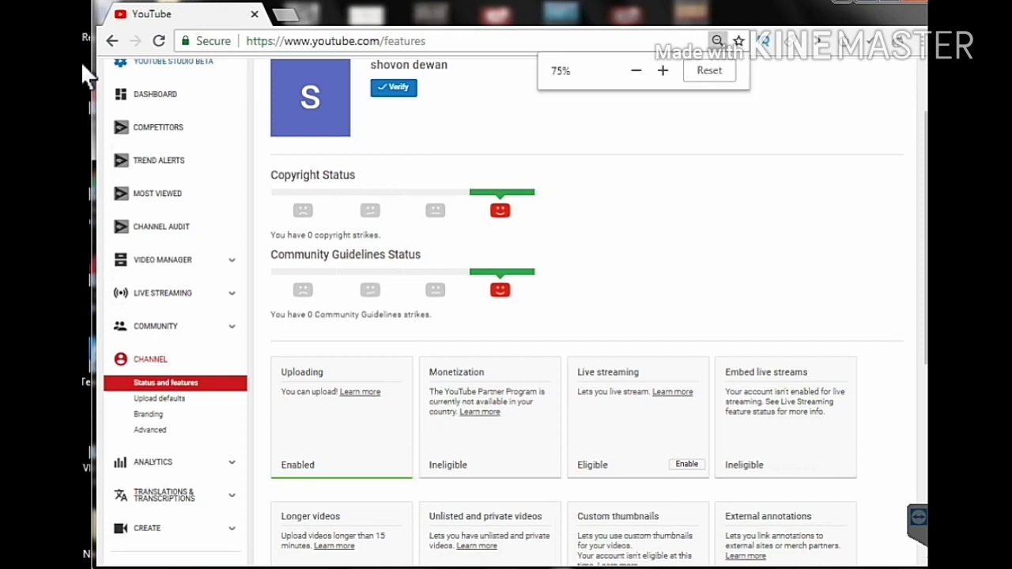
{"action": "key", "text": "ctrl+plus"}
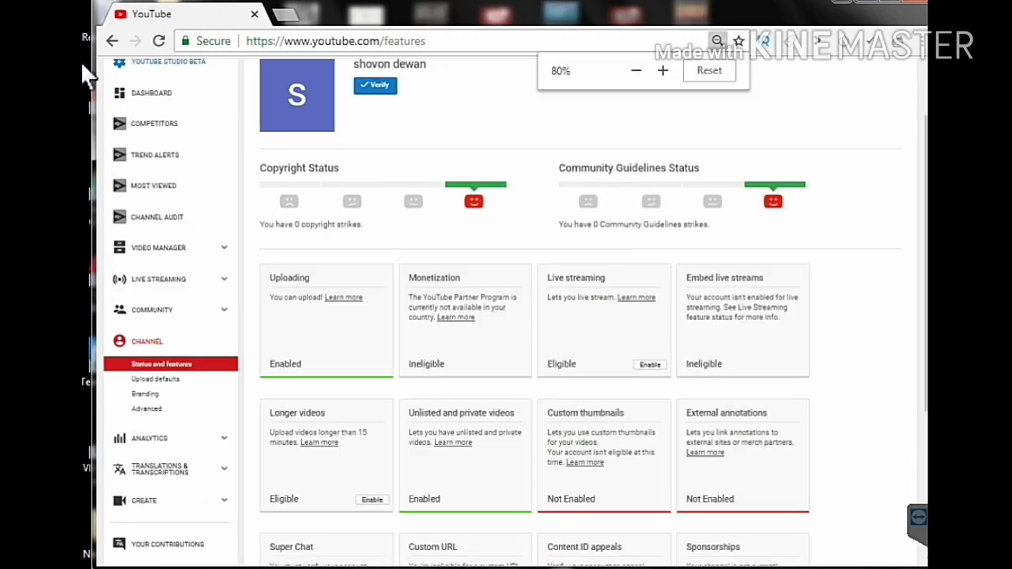
{"action": "key", "text": "ctrl+plus"}
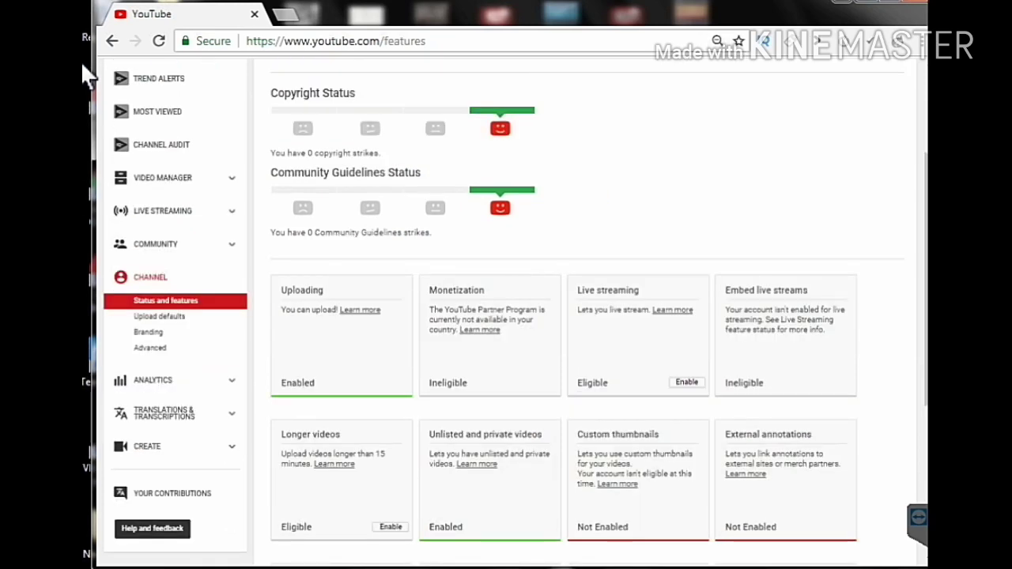
{"action": "scroll", "coordinate": [87, 75], "scroll_direction": "up", "scroll_amount": 3}
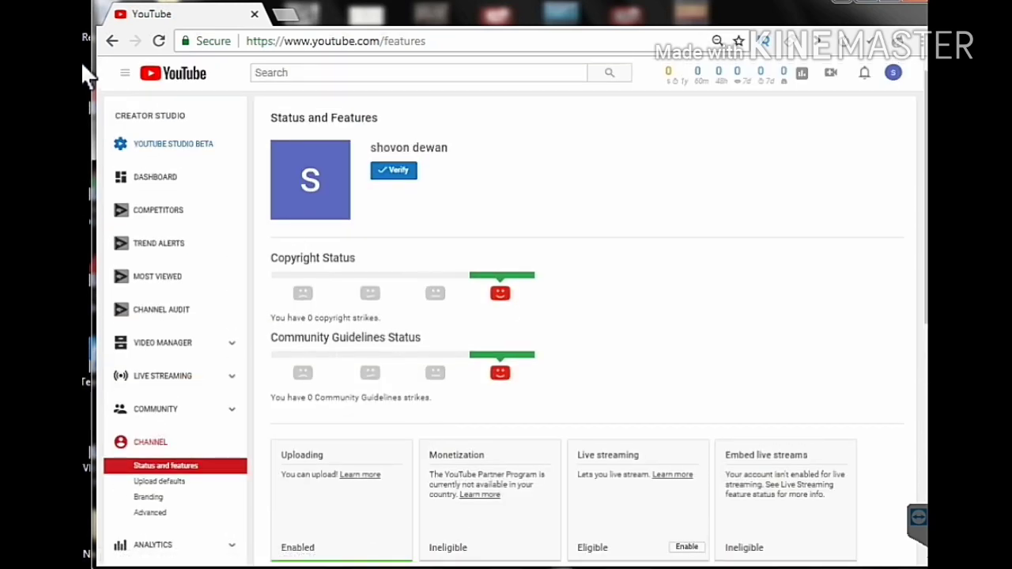
{"action": "scroll", "coordinate": [87, 76], "scroll_direction": "down", "scroll_amount": 2}
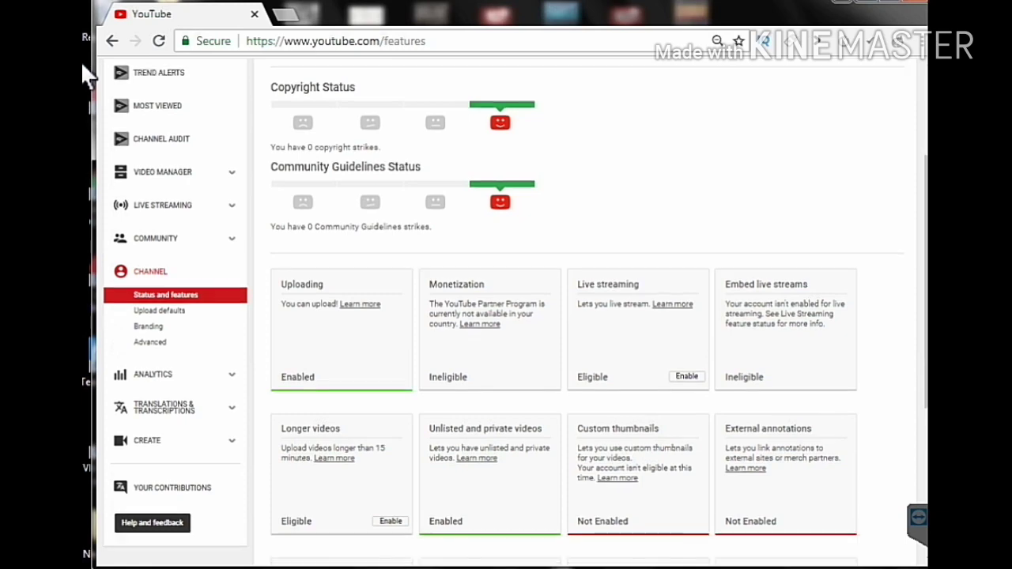
{"action": "scroll", "coordinate": [87, 75], "scroll_direction": "down", "scroll_amount": 2}
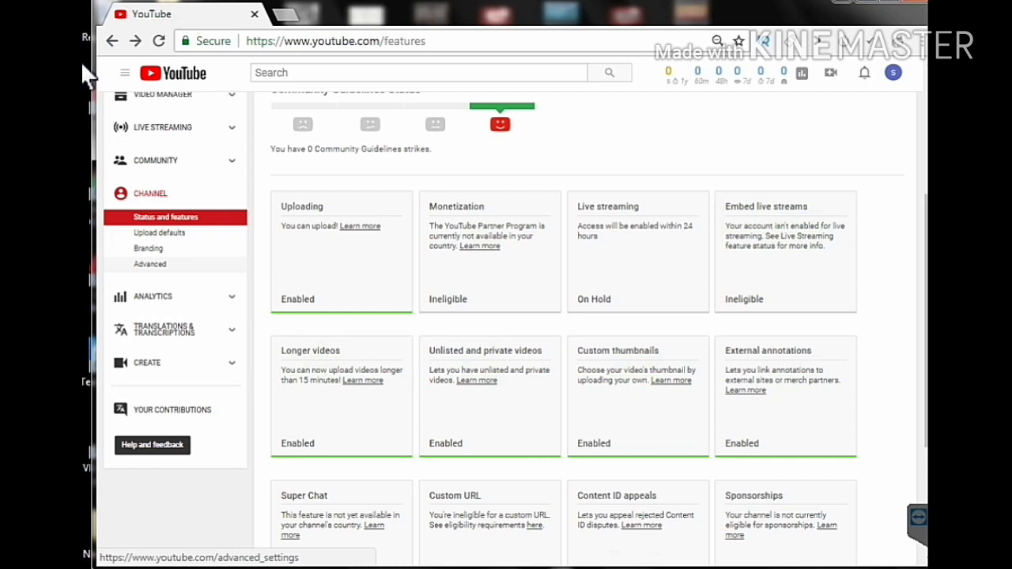
{"action": "left_click", "coordinate": [150, 264]}
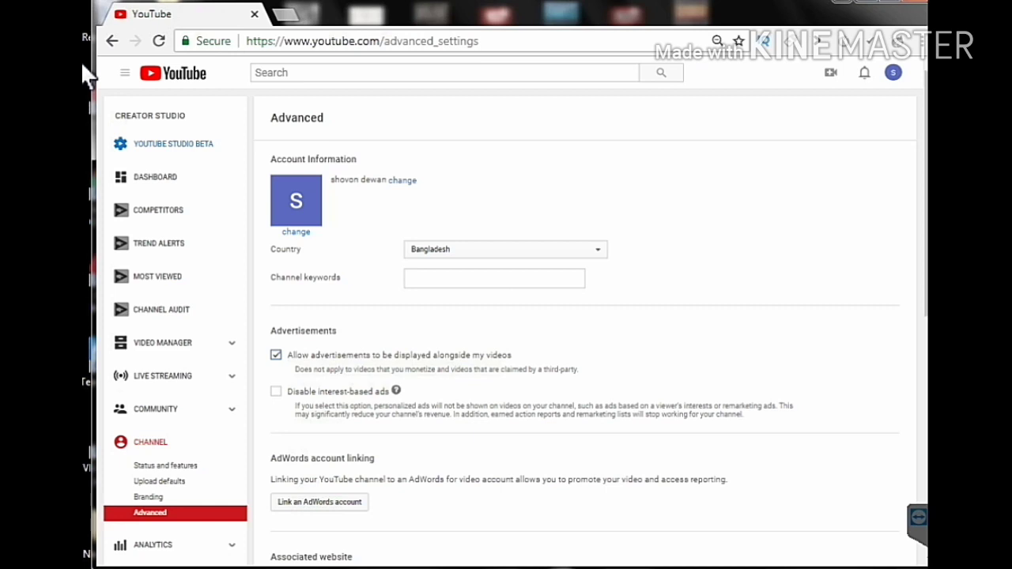
- Change the Country dropdown from Bangladesh to United States
{"action": "left_click", "coordinate": [506, 249]}
{"action": "key", "text": "Return"}
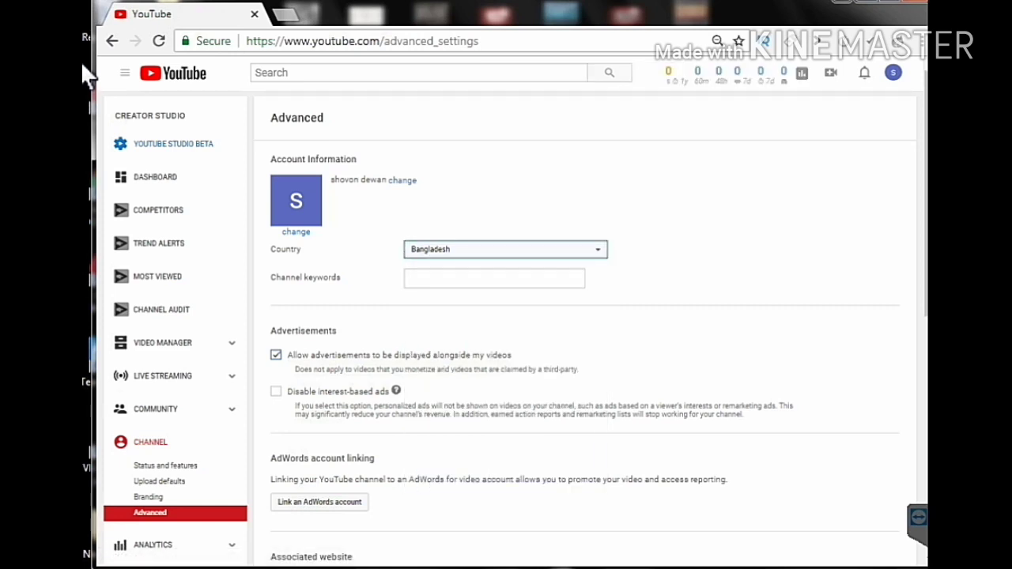
{"action": "left_click", "coordinate": [506, 249]}
{"action": "scroll", "coordinate": [506, 372], "scroll_direction": "down", "scroll_amount": 10}
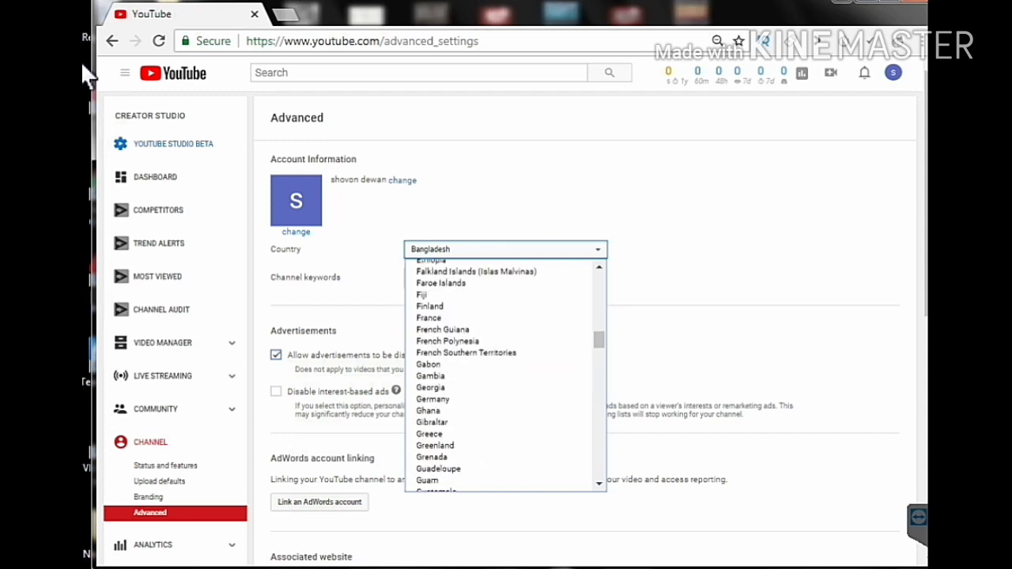
{"action": "scroll", "coordinate": [506, 372], "scroll_direction": "down", "scroll_amount": 20}
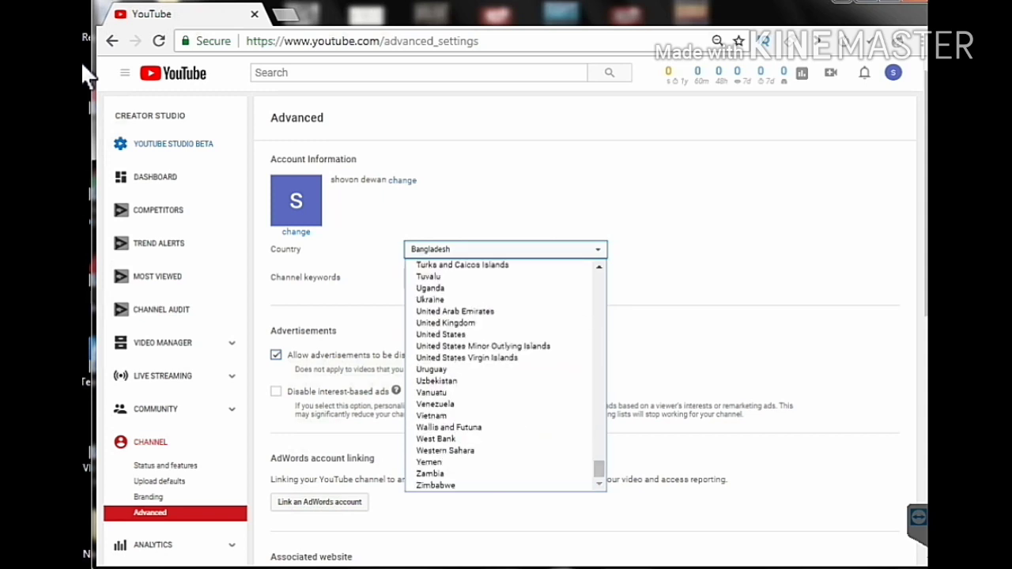
{"action": "key", "text": "Up"}
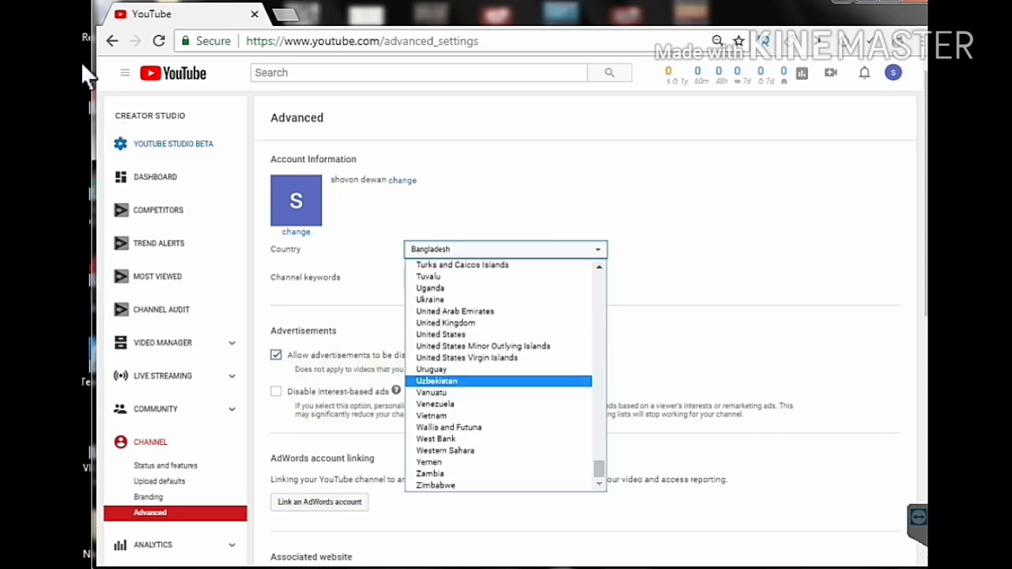
{"action": "key", "text": "Down"}
{"action": "key", "text": "Down"}
{"action": "key", "text": "Down"}
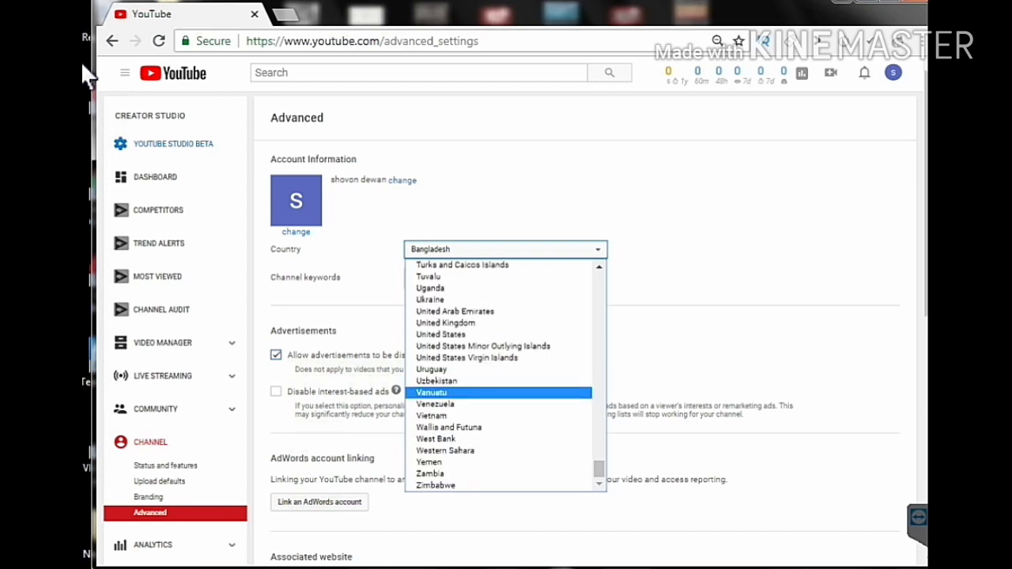
{"action": "key", "text": "Up"}
{"action": "key", "text": "Up"}
{"action": "key", "text": "Down"}
{"action": "key", "text": "Down"}
{"action": "key", "text": "Down"}
{"action": "key", "text": "Down"}
{"action": "scroll", "coordinate": [505, 372], "scroll_direction": "up", "scroll_amount": 4}
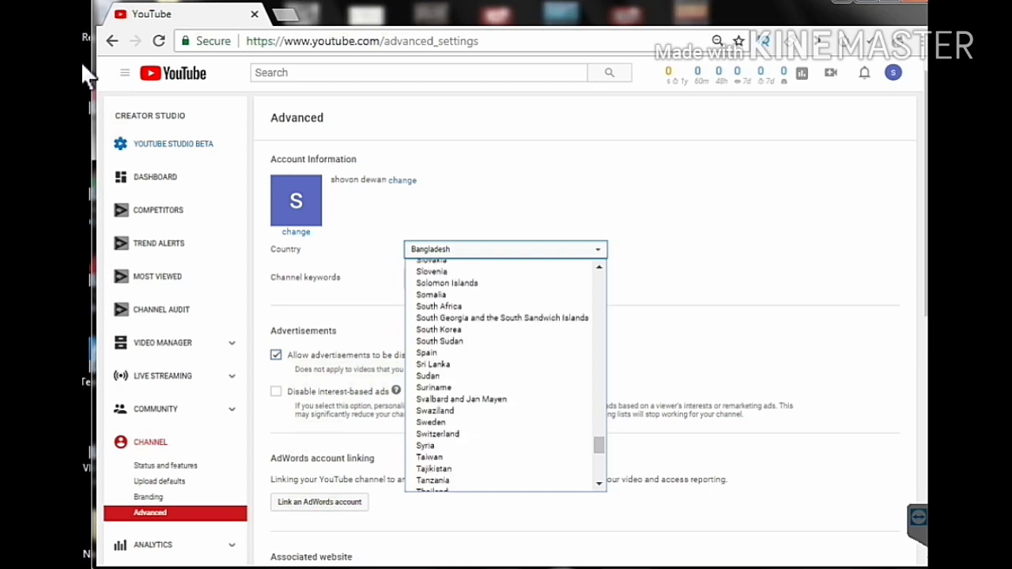
{"action": "scroll", "coordinate": [504, 372], "scroll_direction": "down", "scroll_amount": 2}
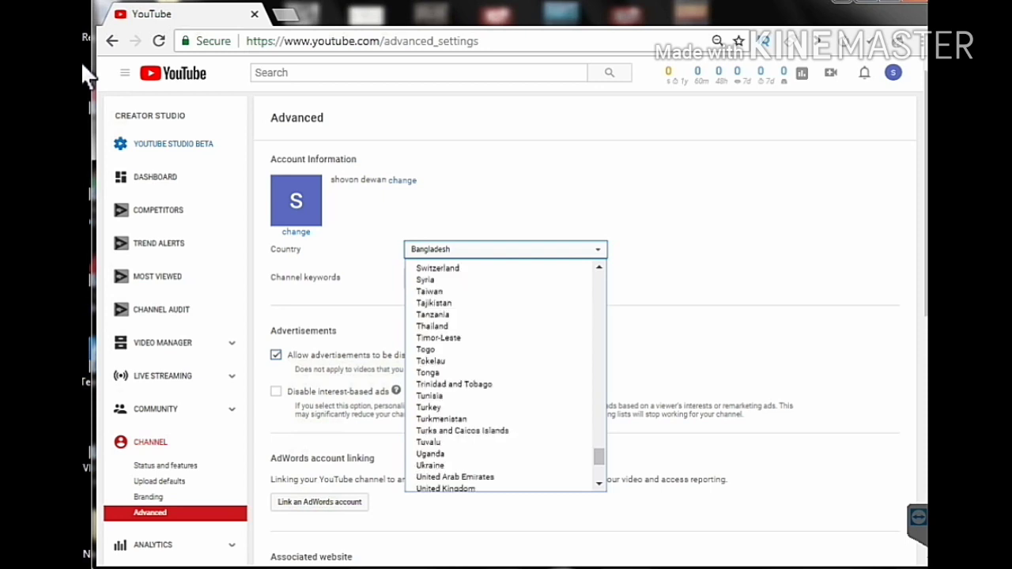
{"action": "scroll", "coordinate": [499, 443], "scroll_direction": "down", "scroll_amount": 2}
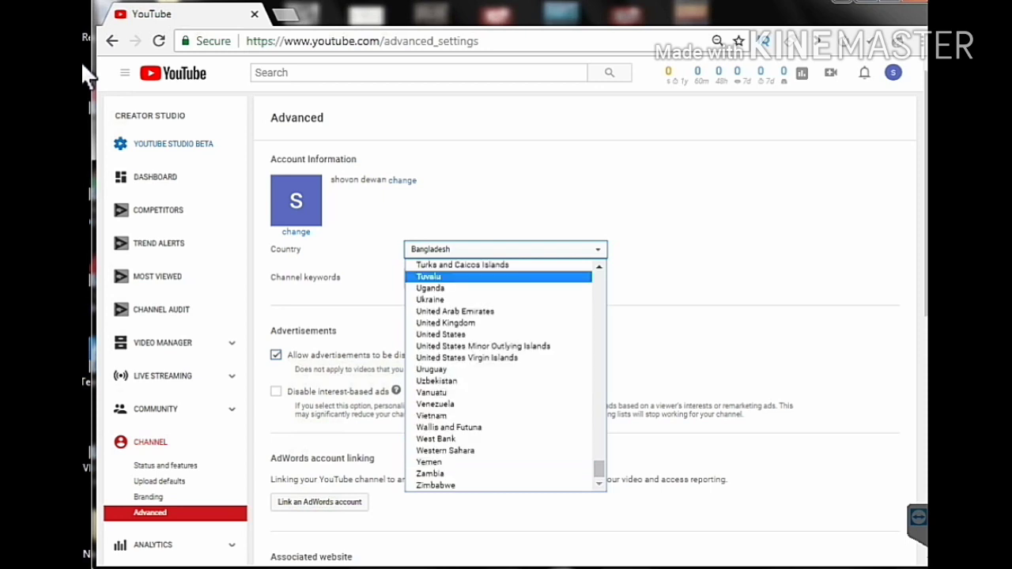
{"action": "scroll", "coordinate": [505, 372], "scroll_direction": "up", "scroll_amount": 4}
{"action": "scroll", "coordinate": [505, 371], "scroll_direction": "down", "scroll_amount": 4}
{"action": "left_click", "coordinate": [440, 335]}
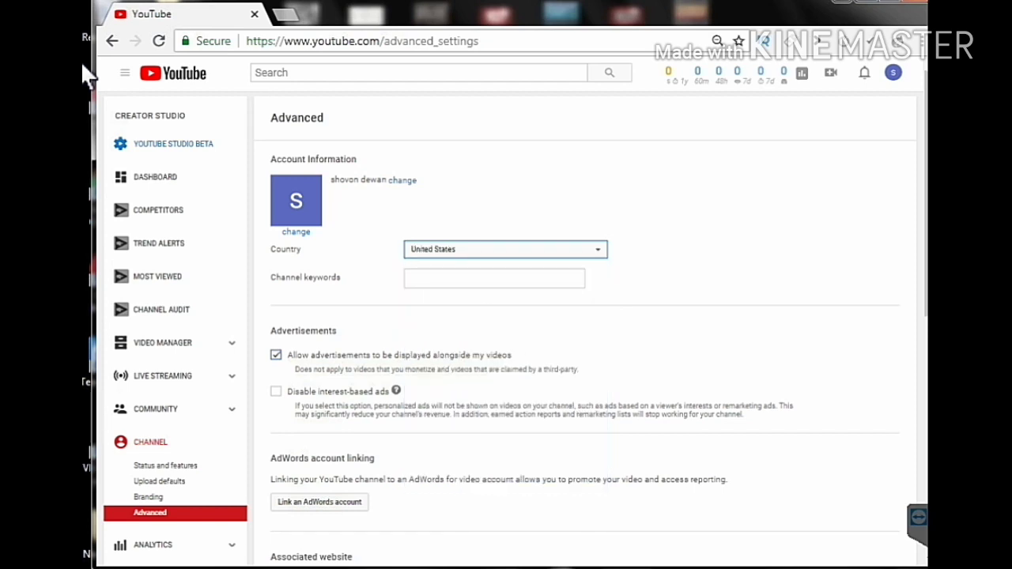
{"action": "left_click", "coordinate": [494, 278]}
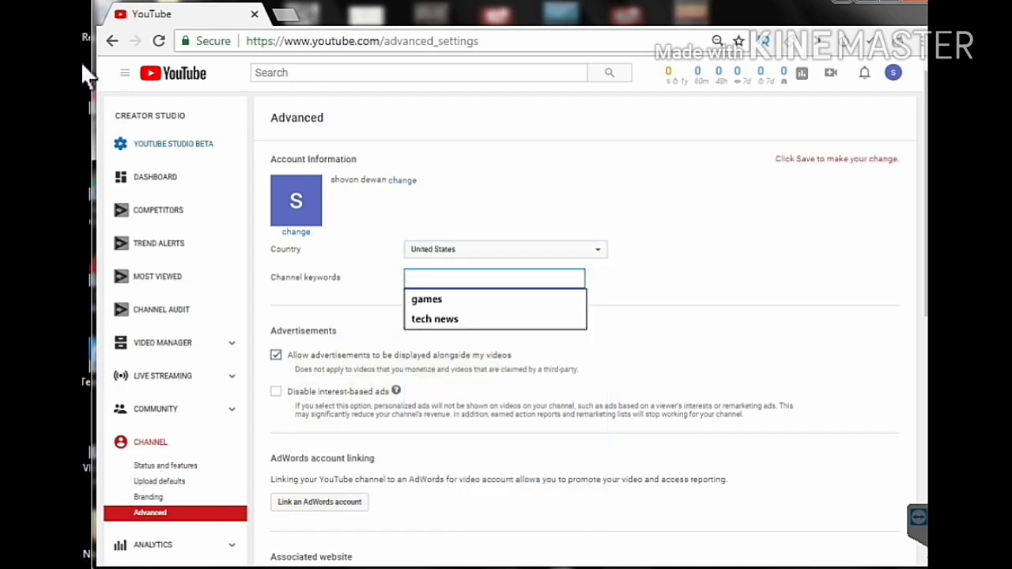
- Dismiss the channel keyword suggestions and save the United States country setting
{"action": "left_click", "coordinate": [87, 75]}
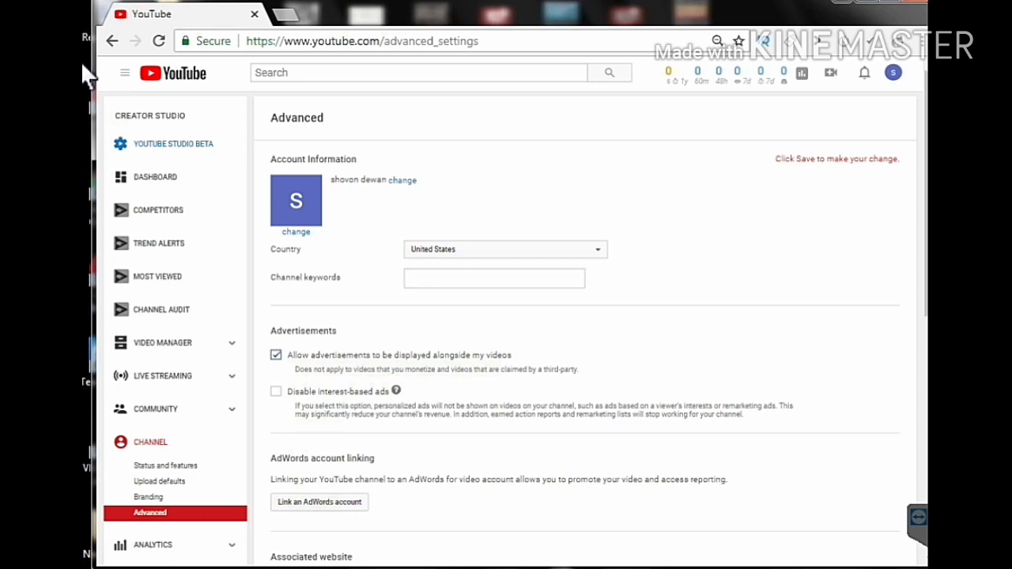
{"action": "scroll", "coordinate": [586, 317], "scroll_direction": "down", "scroll_amount": 2}
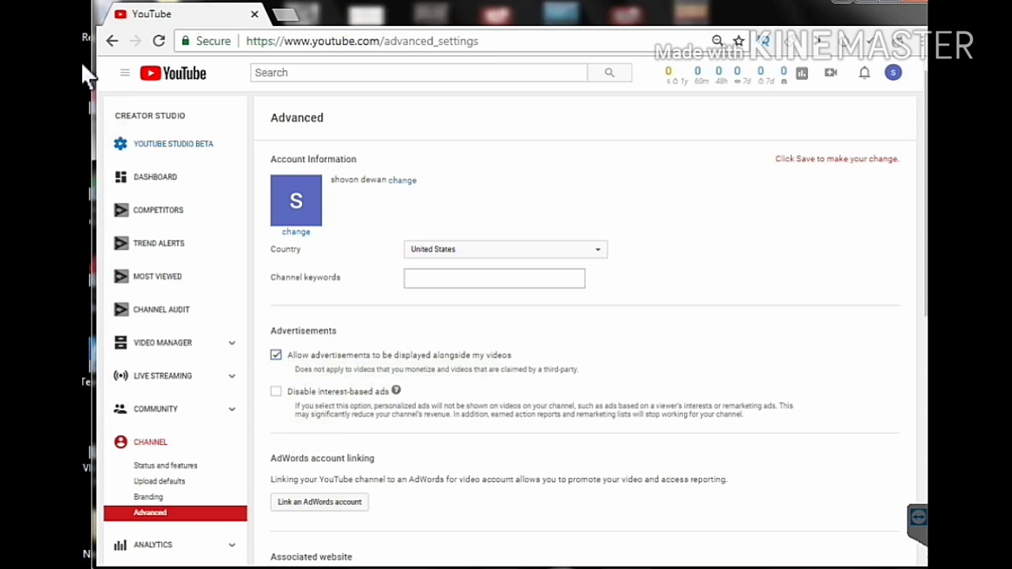
{"action": "scroll", "coordinate": [89, 77], "scroll_direction": "down", "scroll_amount": 1}
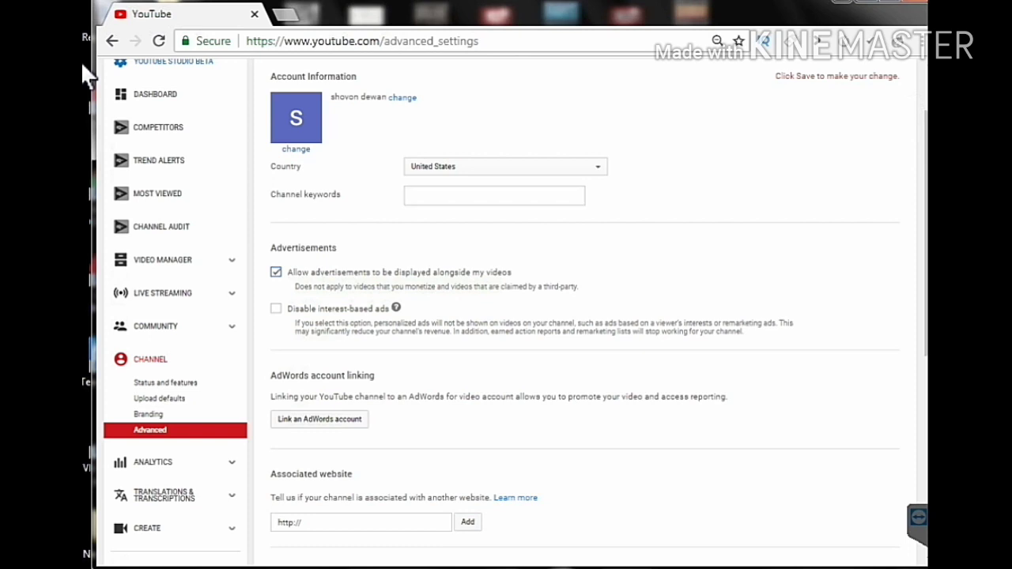
{"action": "key", "text": "Tab"}
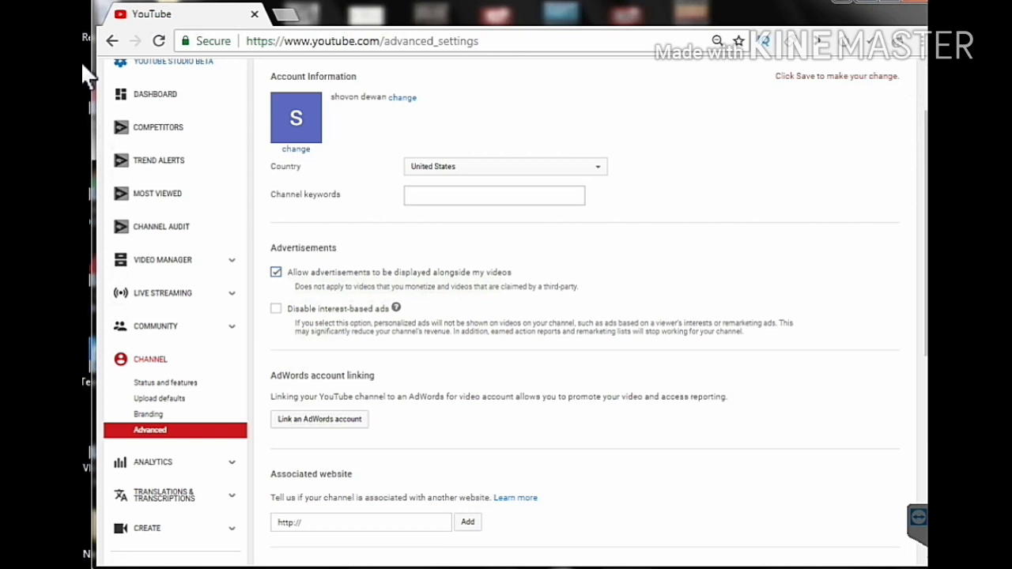
{"action": "key", "text": "Tab"}
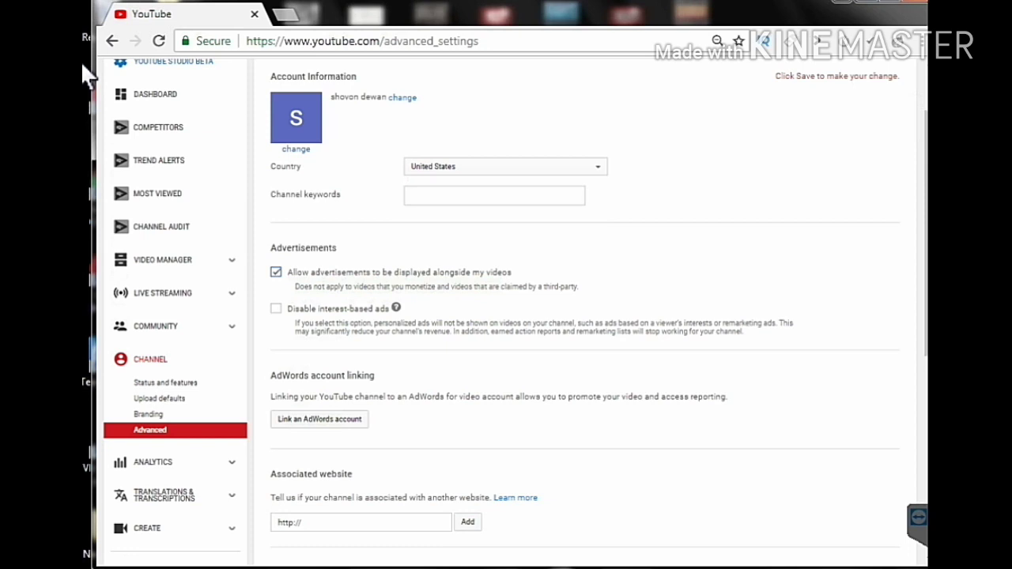
{"action": "scroll", "coordinate": [87, 76], "scroll_direction": "down", "scroll_amount": 3}
{"action": "key", "text": "Return"}
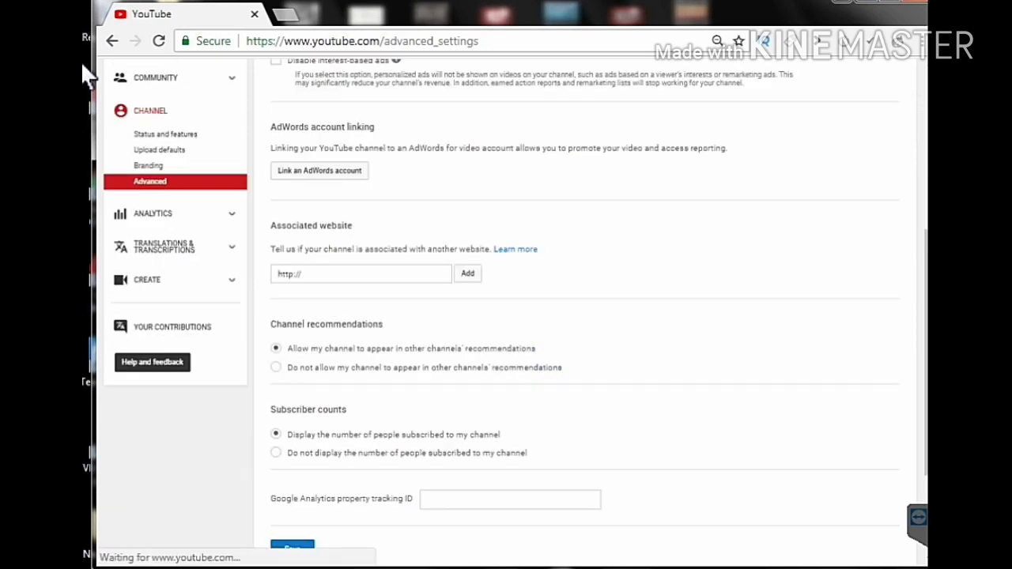
{"action": "scroll", "coordinate": [87, 75], "scroll_direction": "down", "scroll_amount": 2}
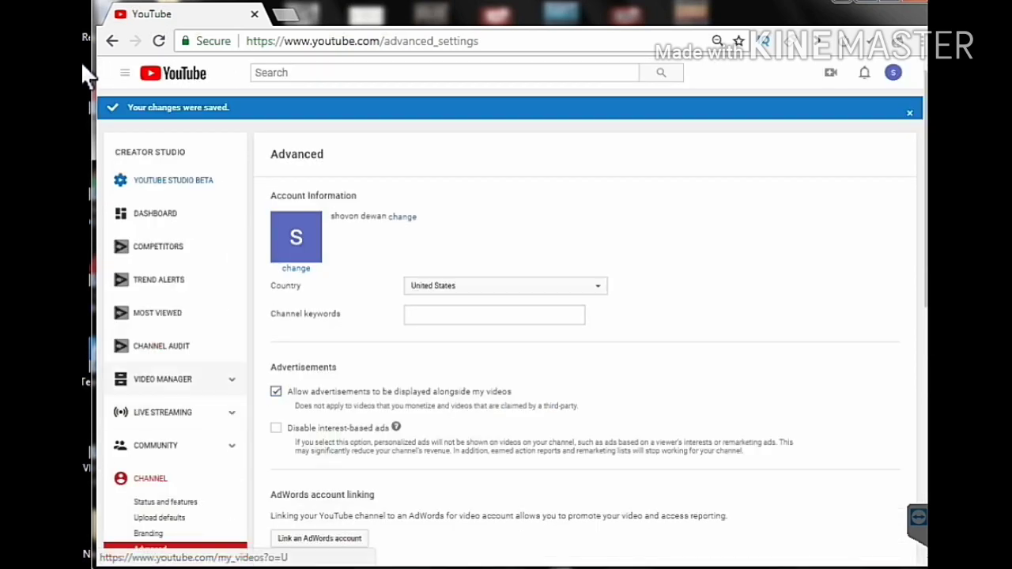
{"action": "scroll", "coordinate": [87, 75], "scroll_direction": "down", "scroll_amount": 2}
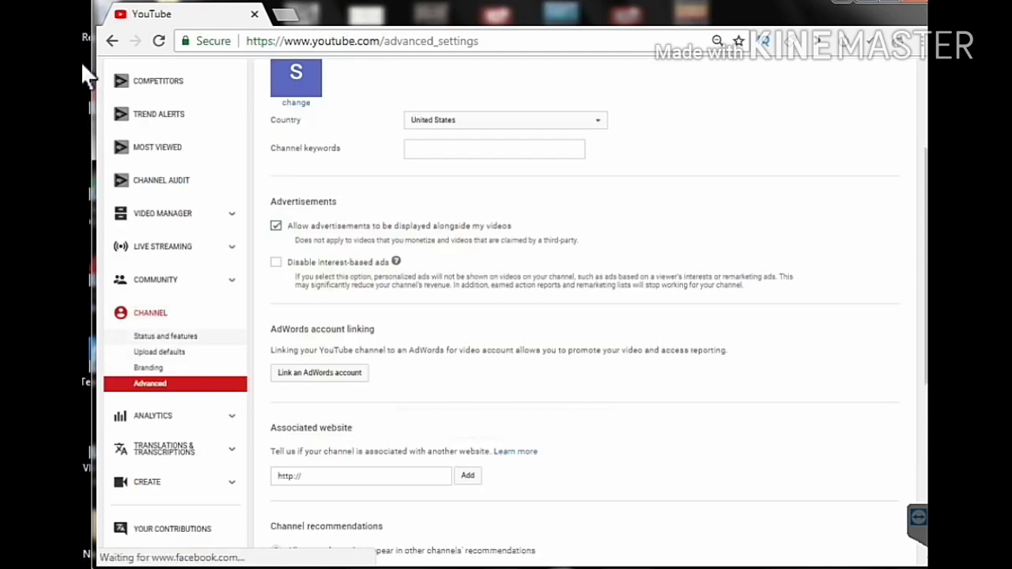
- Go to Status and features and choose Enable on the Monetization card
{"action": "left_click", "coordinate": [166, 337]}
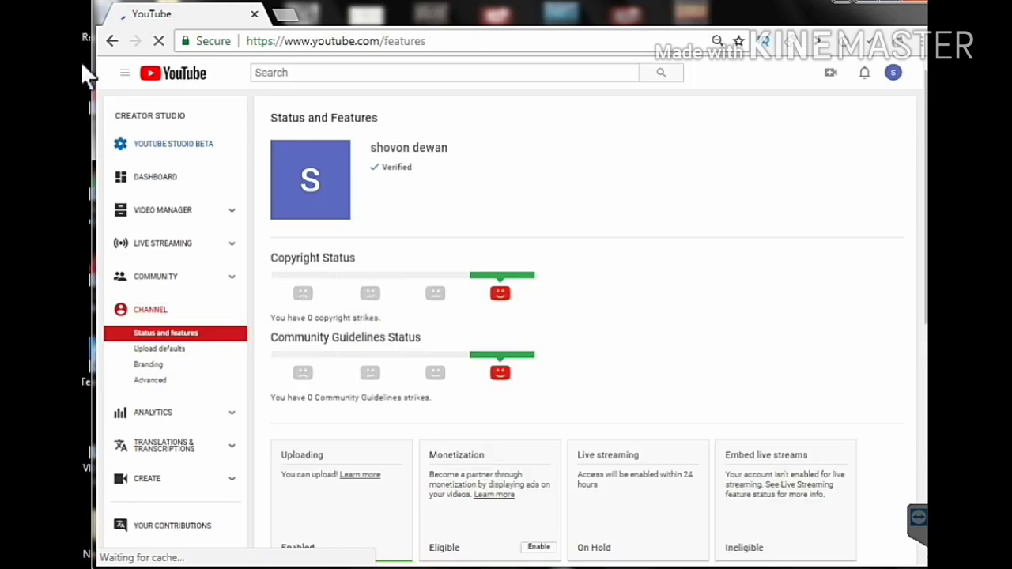
{"action": "scroll", "coordinate": [87, 76], "scroll_direction": "down", "scroll_amount": 2}
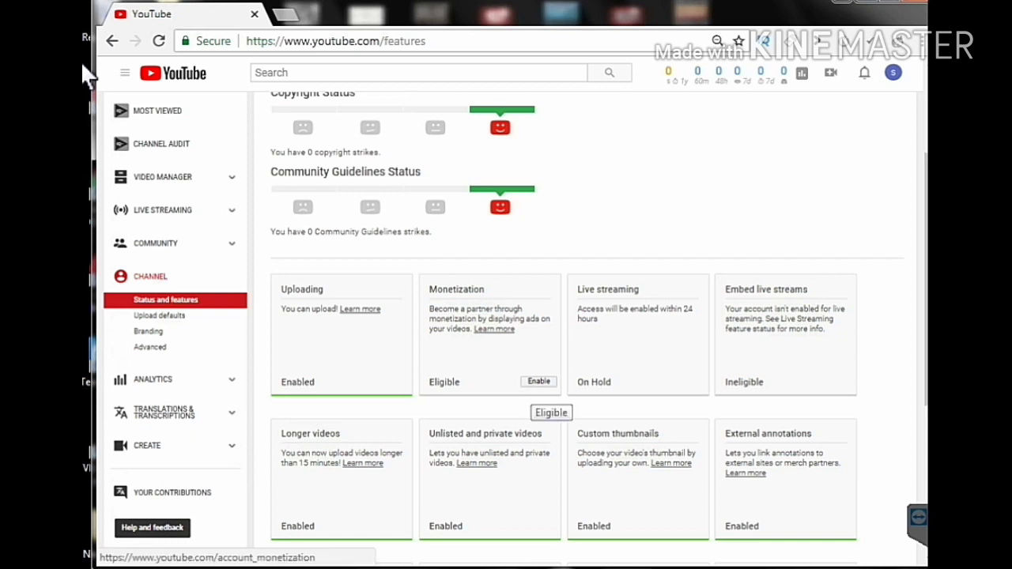
{"action": "left_click", "coordinate": [539, 381]}
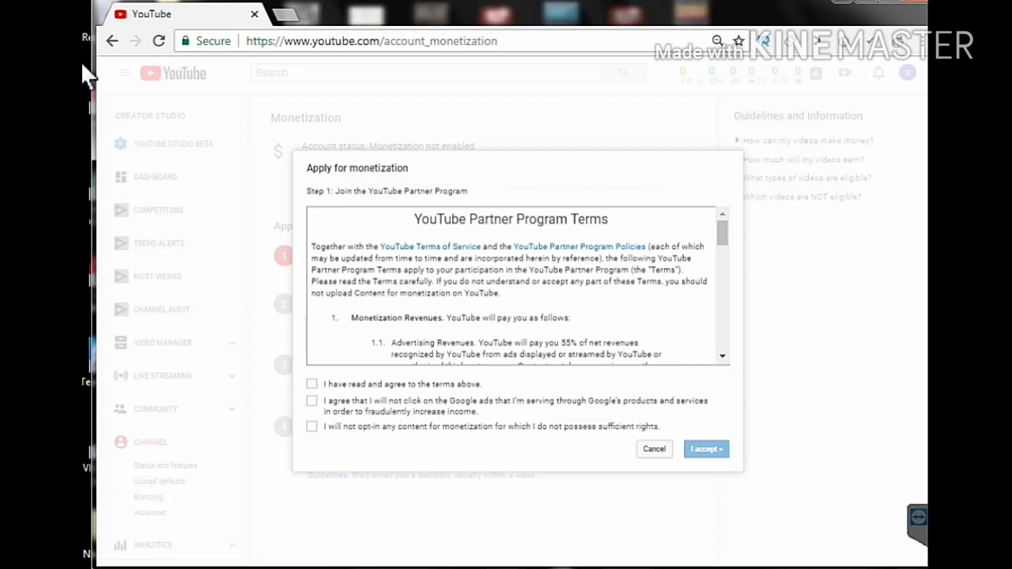
- Read through the YouTube Partner Program terms and return to the top
{"action": "key", "text": "Page_Down"}
{"action": "key", "text": "Page_Down"}
{"action": "key", "text": "Page_Down"}
{"action": "key", "text": "Page_Down"}
{"action": "key", "text": "Page_Up"}
{"action": "key", "text": "Page_Up"}
{"action": "key", "text": "Page_Up"}
{"action": "key", "text": "Page_Up"}
{"action": "key", "text": "Page_Down"}
{"action": "key", "text": "Page_Down"}
{"action": "key", "text": "Page_Down"}
{"action": "key", "text": "Page_Up"}
{"action": "key", "text": "Page_Up"}
{"action": "key", "text": "Page_Up"}
{"action": "key", "text": "Page_Up"}
{"action": "key", "text": "Page_Down"}
{"action": "key", "text": "Page_Down"}
{"action": "key", "text": "Page_Down"}
{"action": "key", "text": "Page_Down"}
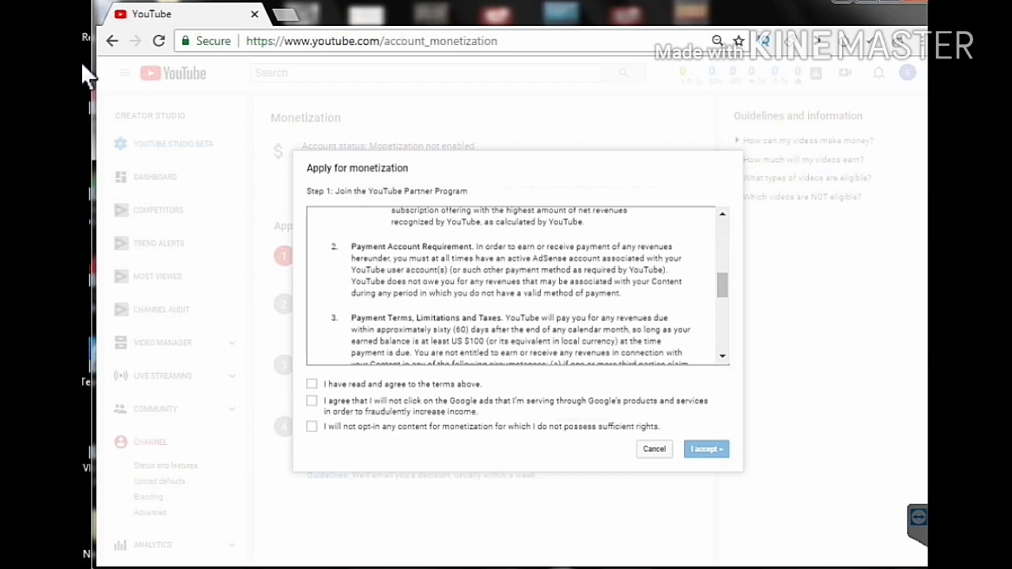
{"action": "key", "text": "Page_Down"}
{"action": "key", "text": "Page_Down"}
{"action": "key", "text": "Page_Down"}
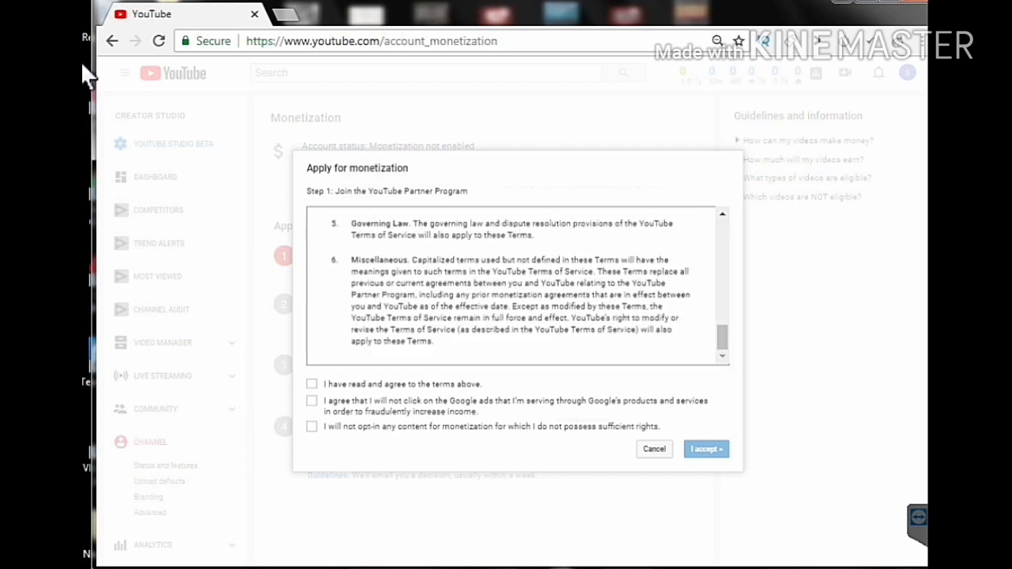
{"action": "key", "text": "Home"}
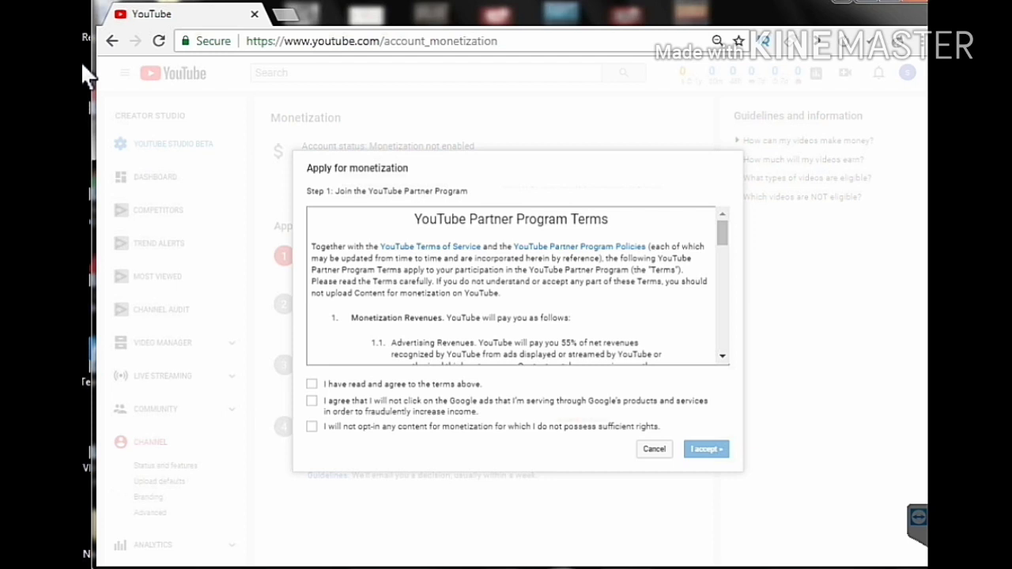
- Tick all three agreement checkboxes and accept the Partner Program terms
{"action": "key", "text": "space"}
{"action": "key", "text": "Tab"}
{"action": "key", "text": "space"}
{"action": "key", "text": "Tab"}
{"action": "key", "text": "space"}
{"action": "key", "text": "Tab"}
{"action": "key", "text": "Tab"}
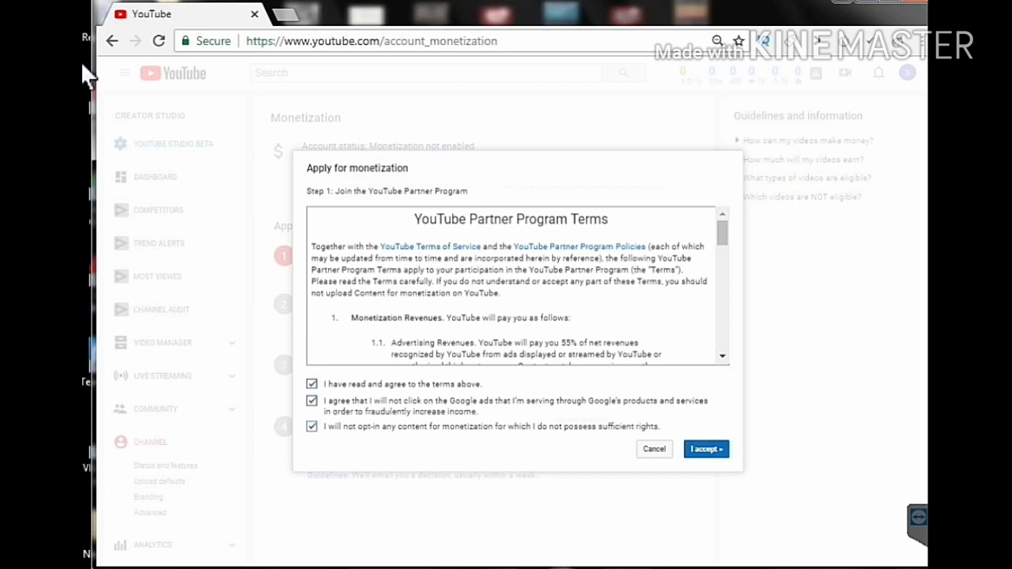
{"action": "key", "text": "Return"}
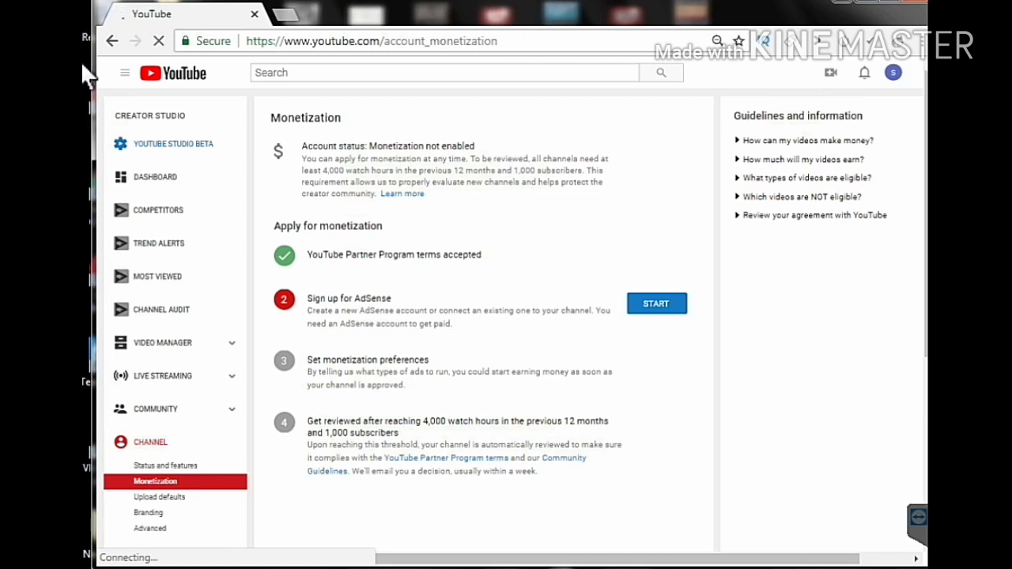
- Start the Sign up for AdSense step and continue on to AdSense
{"action": "scroll", "coordinate": [484, 316], "scroll_direction": "down", "scroll_amount": 1}
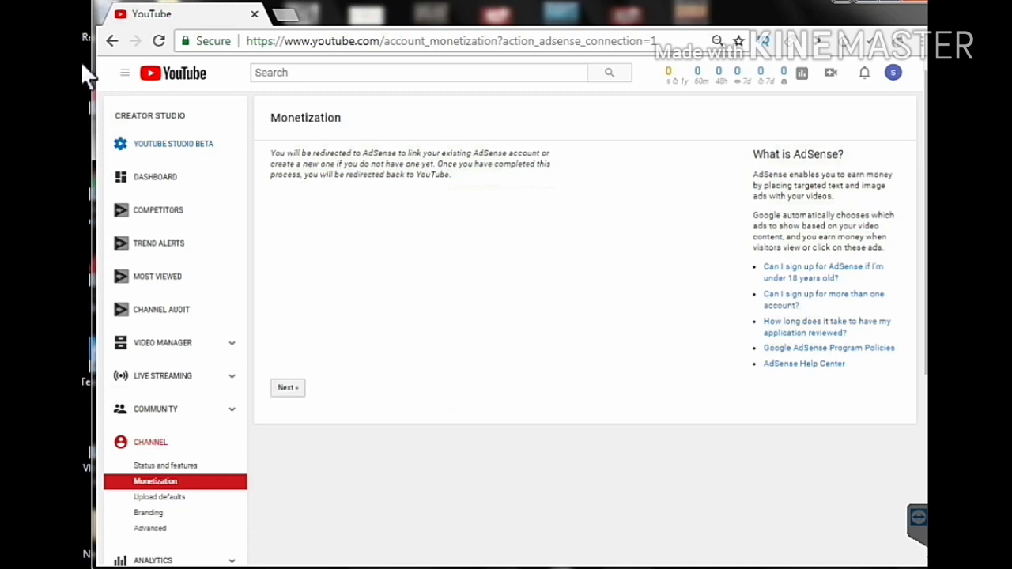
{"action": "key", "text": "Return"}
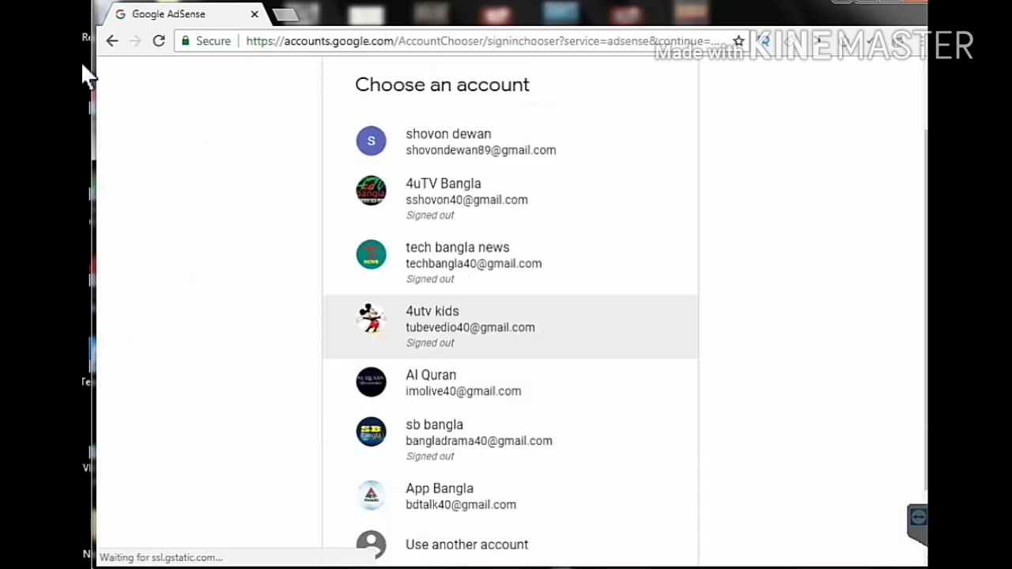
- Scroll through the Choose an account list to find the channel owner's account
{"action": "scroll", "coordinate": [510, 316], "scroll_direction": "down", "scroll_amount": 2}
{"action": "scroll", "coordinate": [510, 317], "scroll_direction": "up", "scroll_amount": 3}
{"action": "scroll", "coordinate": [510, 316], "scroll_direction": "down", "scroll_amount": 2}
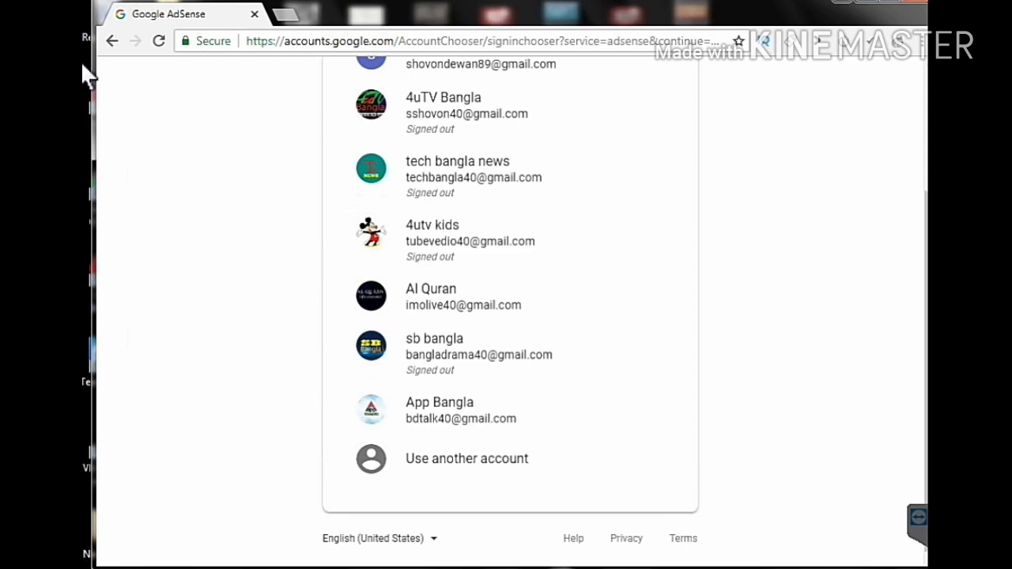
{"action": "scroll", "coordinate": [87, 75], "scroll_direction": "up", "scroll_amount": 1}
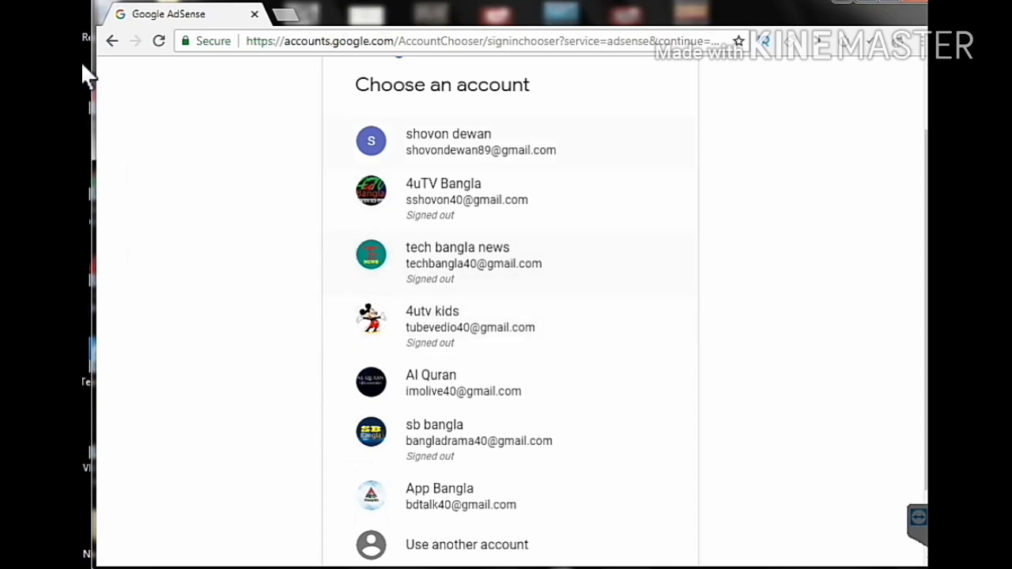
{"action": "scroll", "coordinate": [511, 281], "scroll_direction": "up", "scroll_amount": 1}
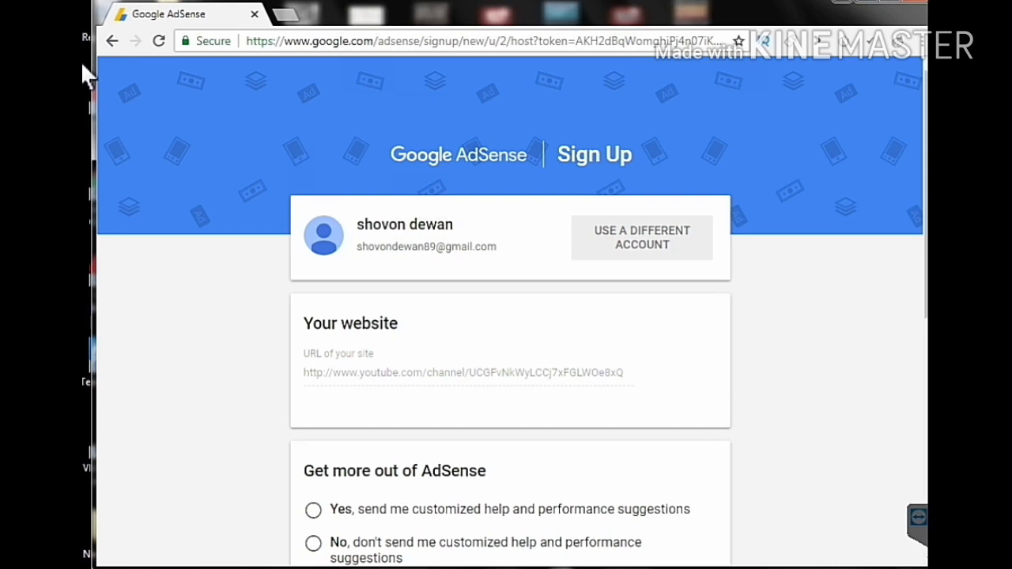
- Select 'No' for customized help and performance suggestions on the AdSense sign-up form
{"action": "scroll", "coordinate": [642, 237], "scroll_direction": "down", "scroll_amount": 1}
{"action": "scroll", "coordinate": [642, 237], "scroll_direction": "up", "scroll_amount": 1}
{"action": "scroll", "coordinate": [642, 237], "scroll_direction": "down", "scroll_amount": 2}
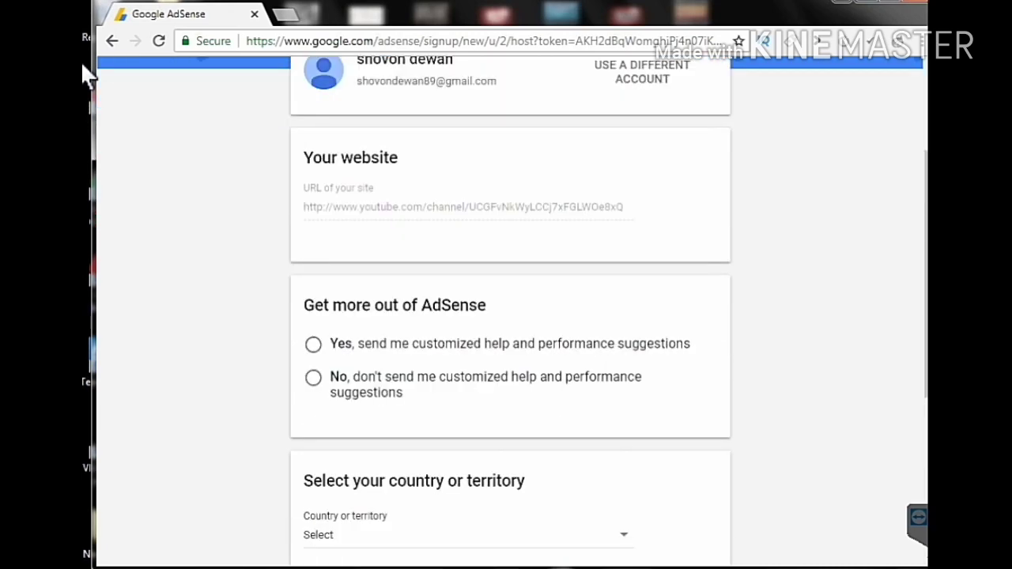
{"action": "scroll", "coordinate": [510, 317], "scroll_direction": "down", "scroll_amount": 2}
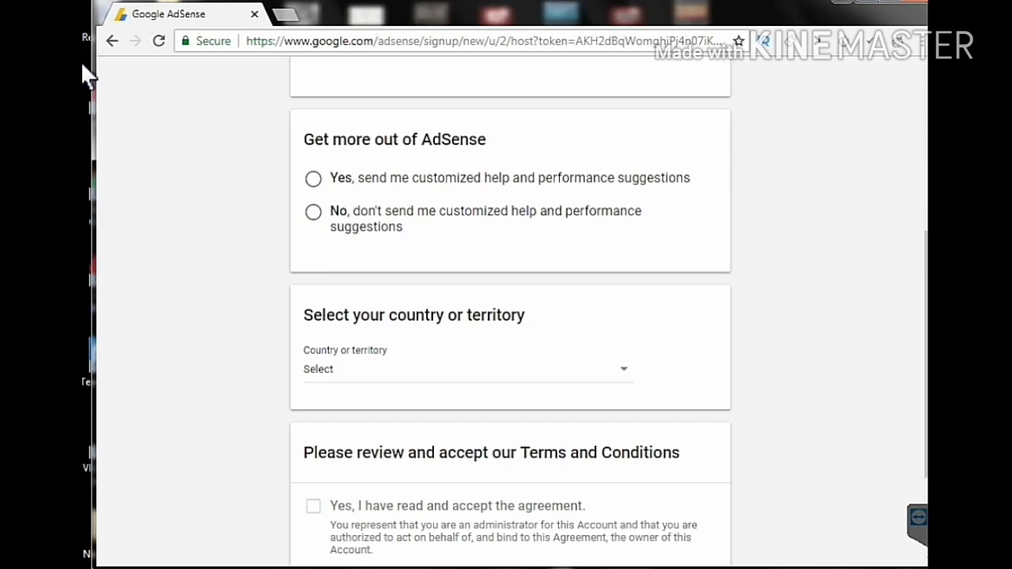
{"action": "left_click", "coordinate": [313, 212]}
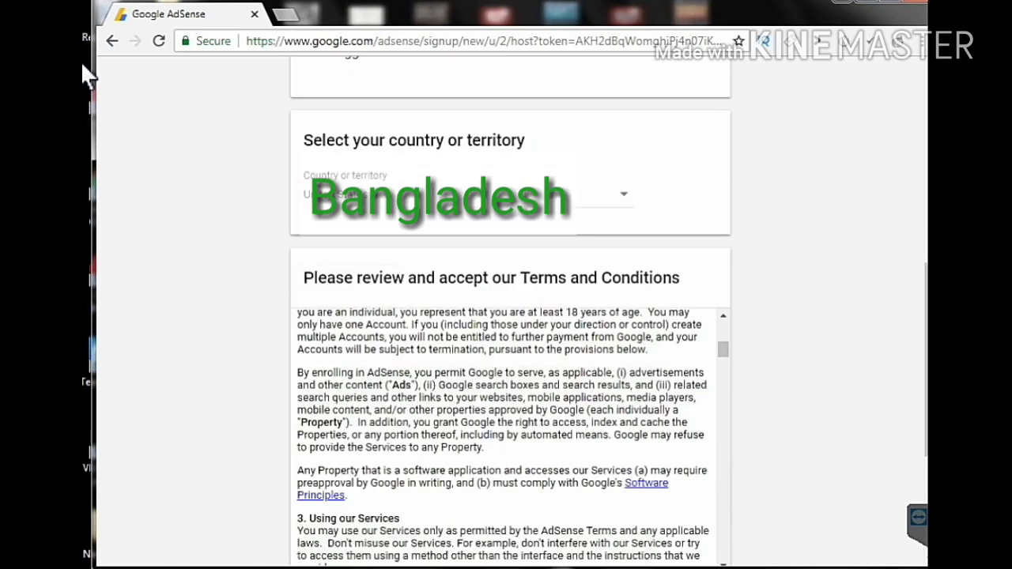
- Accept the AdSense agreement and create the AdSense account
{"action": "scroll", "coordinate": [87, 76], "scroll_direction": "down", "scroll_amount": 3}
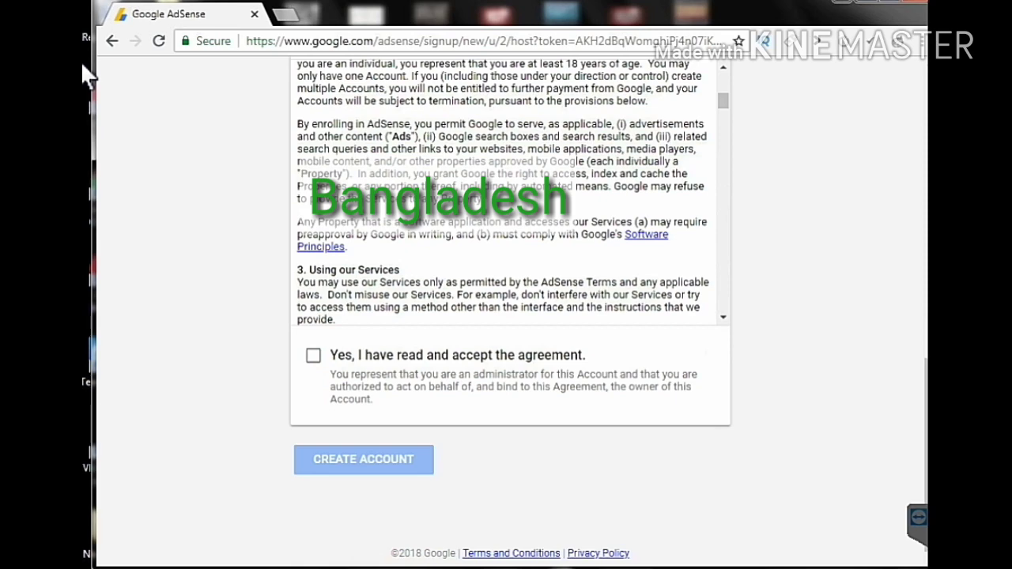
{"action": "scroll", "coordinate": [87, 75], "scroll_direction": "up", "scroll_amount": 3}
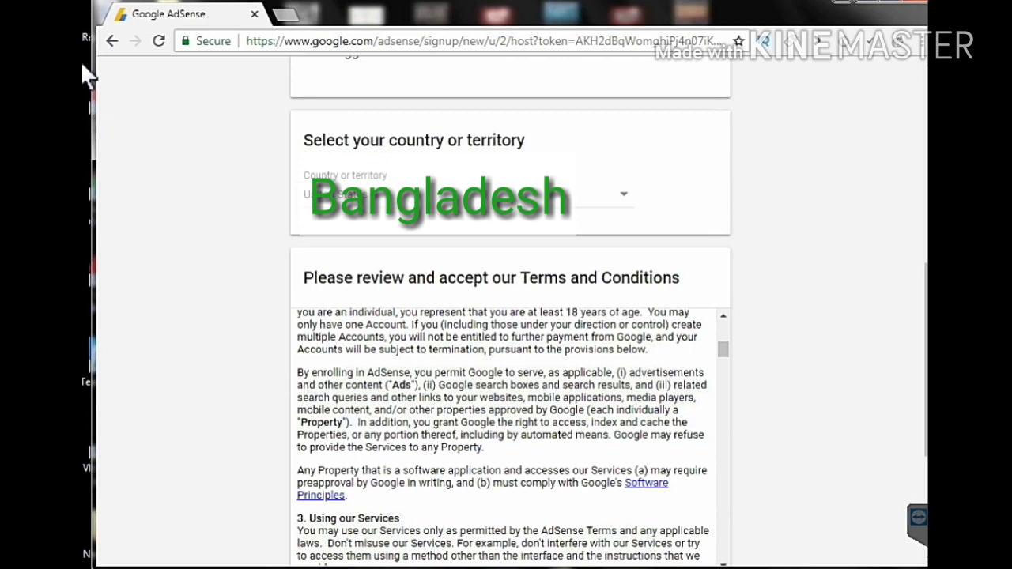
{"action": "scroll", "coordinate": [87, 75], "scroll_direction": "down", "scroll_amount": 5}
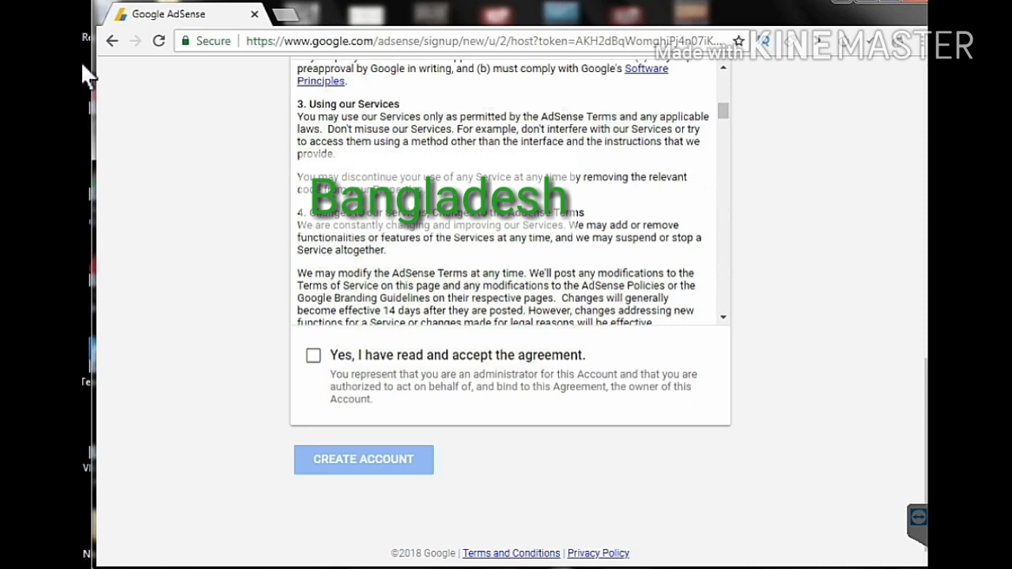
{"action": "key", "text": "space"}
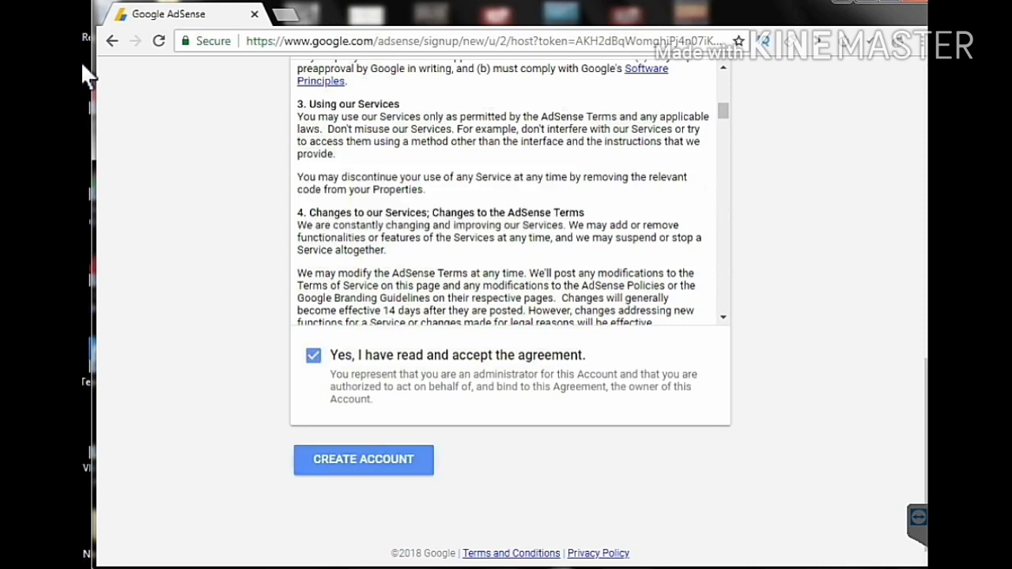
{"action": "key", "text": "Tab"}
{"action": "key", "text": "Return"}
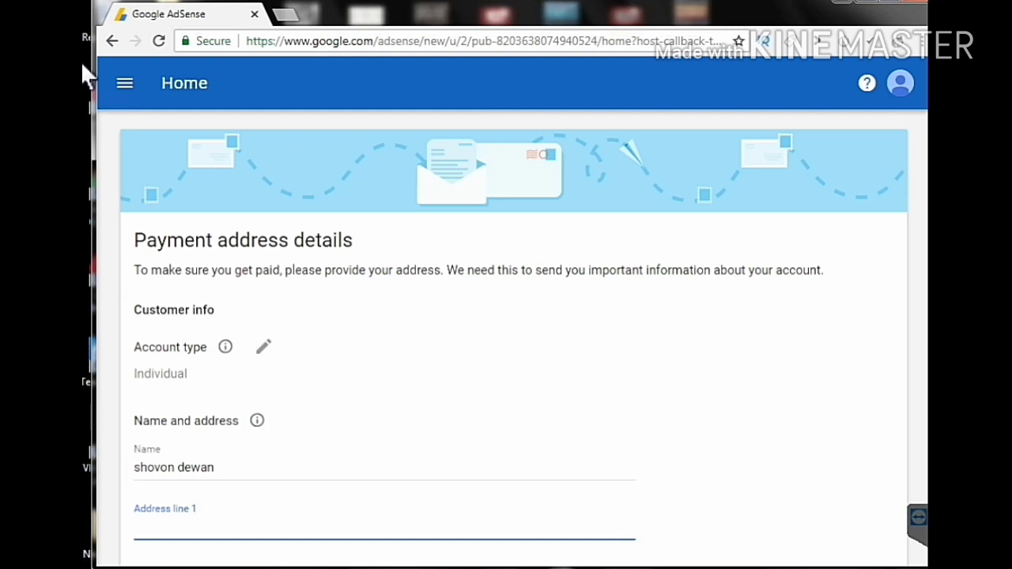
- Choose Individual as the account type in the Payment address details form
{"action": "key", "text": "Escape"}
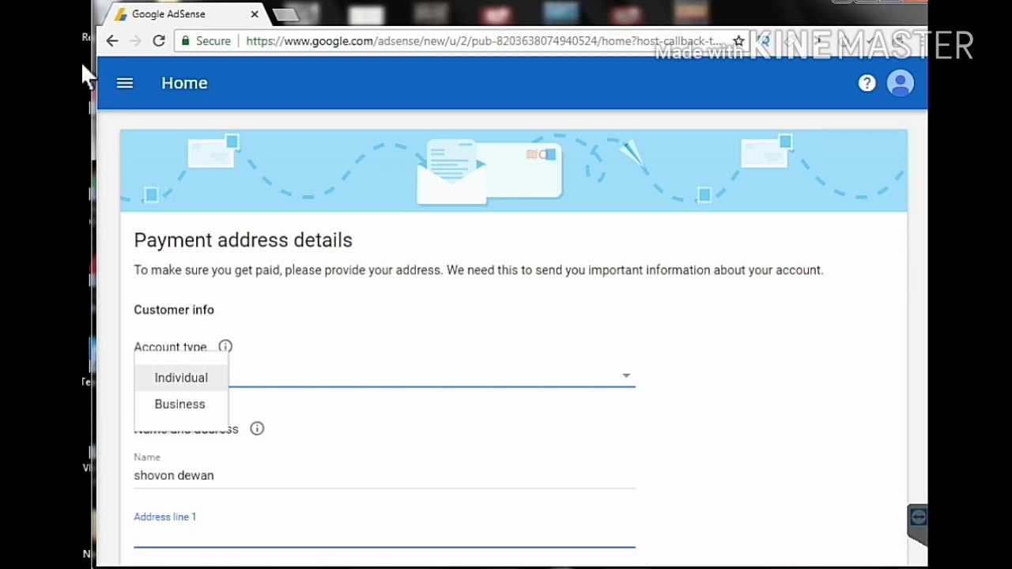
{"action": "key", "text": "Down"}
{"action": "key", "text": "Up"}
{"action": "key", "text": "Return"}
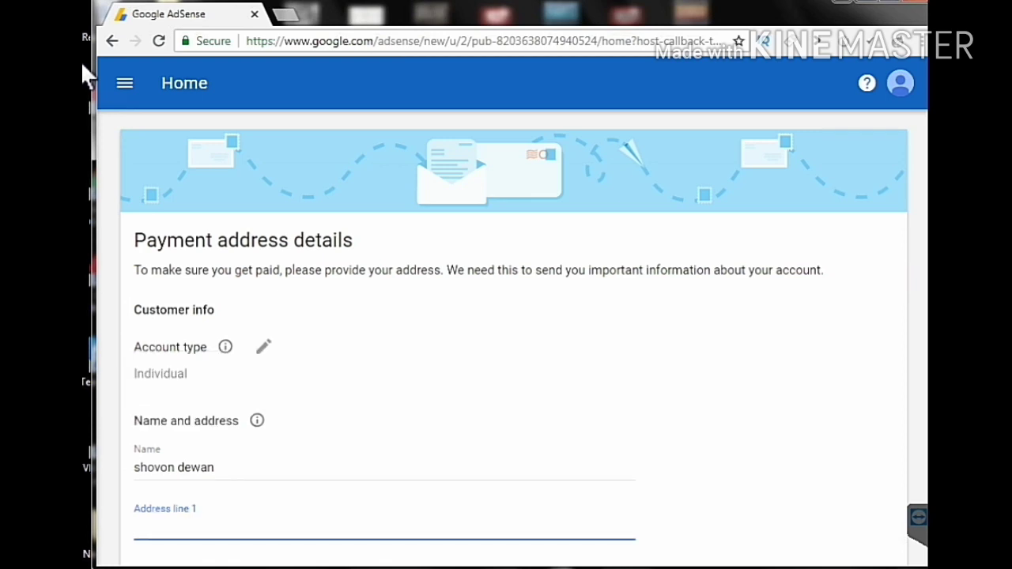
{"action": "scroll", "coordinate": [87, 75], "scroll_direction": "down", "scroll_amount": 1}
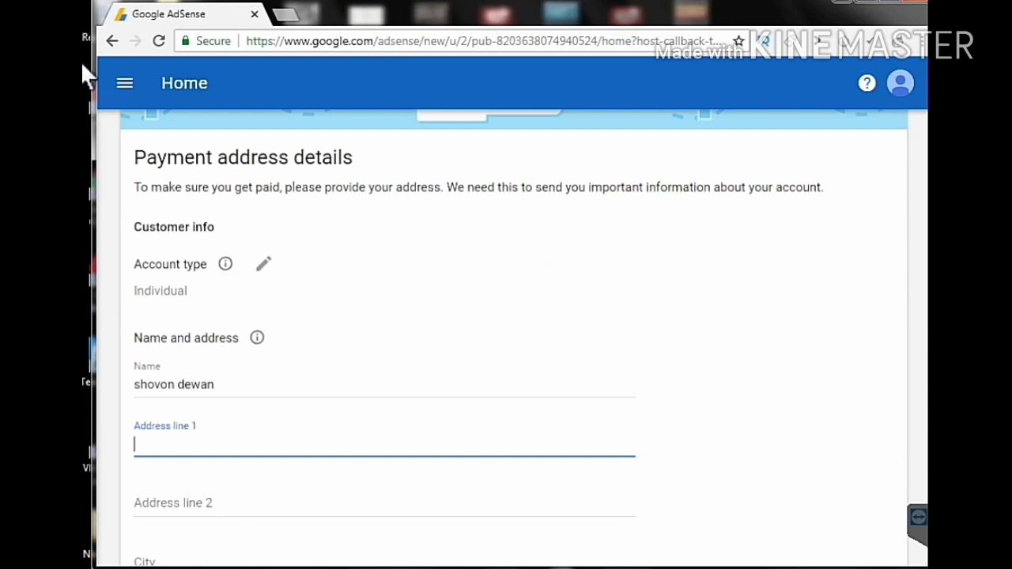
{"action": "key", "text": "shift+Tab"}
{"action": "key", "text": "space"}
{"action": "key", "text": "Return"}
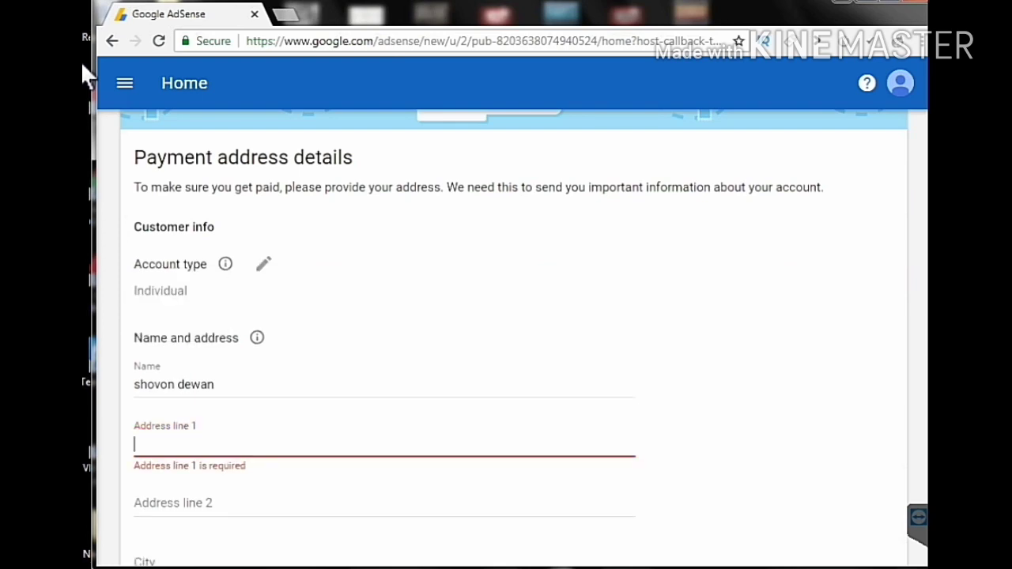
{"action": "scroll", "coordinate": [87, 75], "scroll_direction": "down", "scroll_amount": 1}
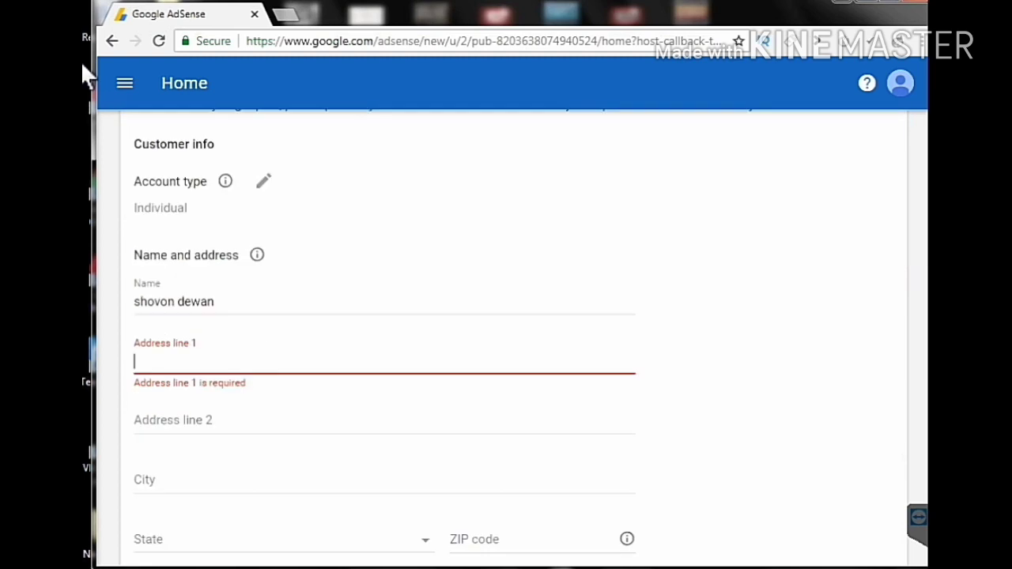
{"action": "key", "text": "shift+Tab"}
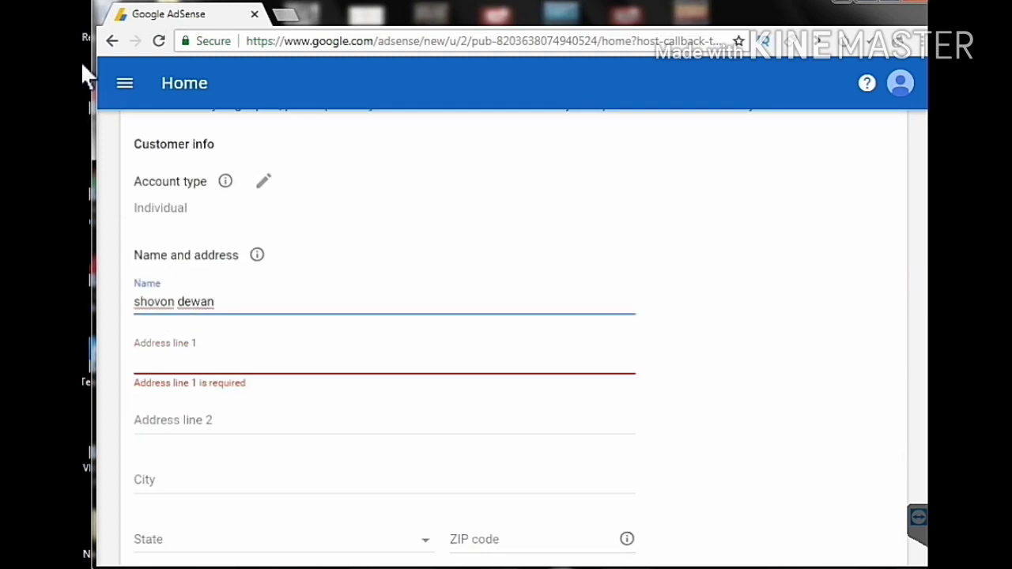
- Clear the Name field and fill in the payee's full name from the saved autofill suggestion
{"action": "key", "text": "BackSpace"}
{"action": "key", "text": "BackSpace"}
{"action": "key", "text": "BackSpace"}
{"action": "key", "text": "BackSpace"}
{"action": "key", "text": "BackSpace"}
{"action": "key", "text": "BackSpace"}
{"action": "key", "text": "BackSpace"}
{"action": "key", "text": "BackSpace"}
{"action": "key", "text": "BackSpace"}
{"action": "key", "text": "BackSpace"}
{"action": "key", "text": "BackSpace"}
{"action": "key", "text": "BackSpace"}
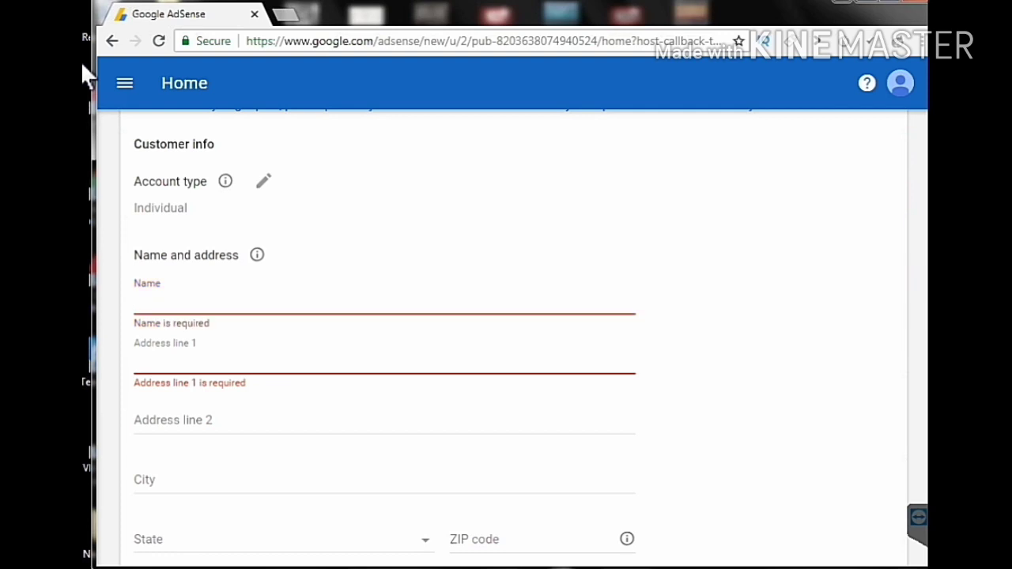
{"action": "type", "text": "md"}
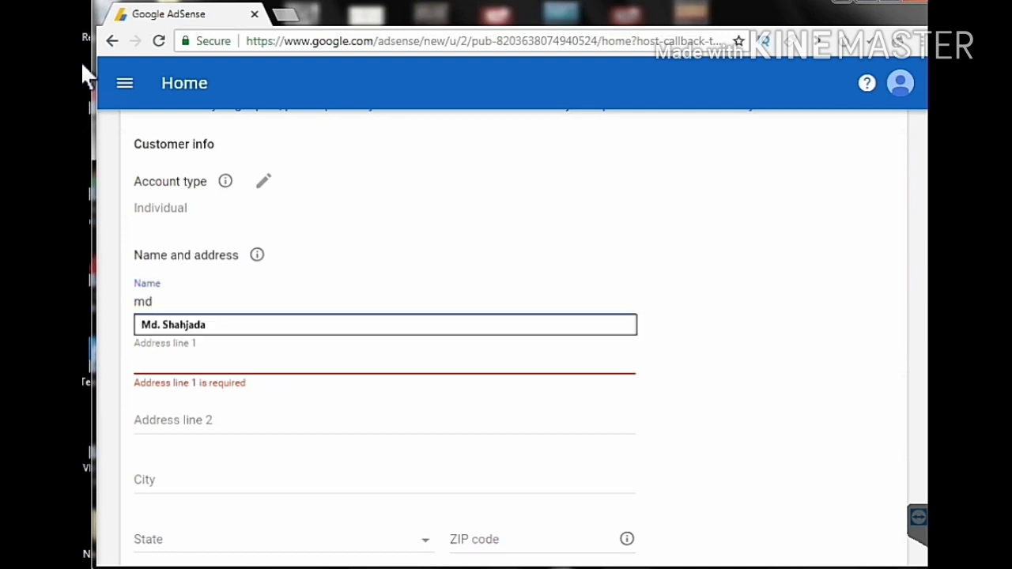
{"action": "key", "text": "BackSpace"}
{"action": "key", "text": "BackSpace"}
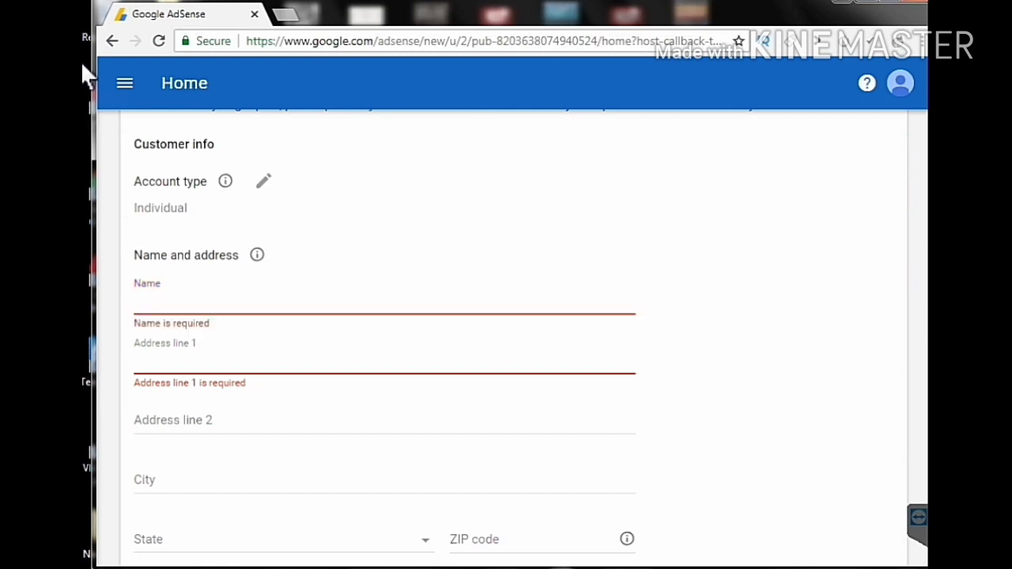
{"action": "type", "text": "md"}
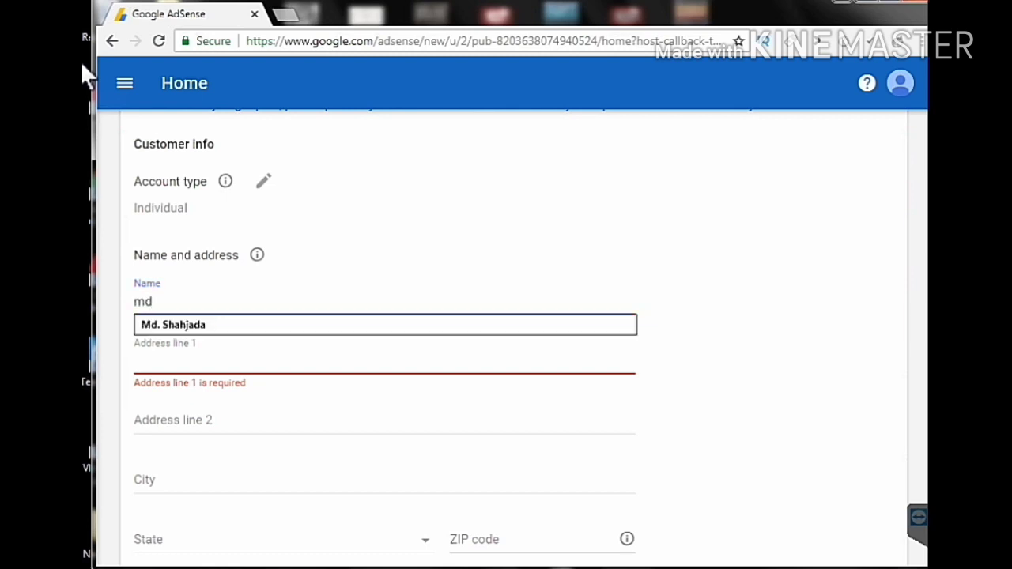
{"action": "type", "text": "."}
{"action": "key", "text": "Down"}
{"action": "key", "text": "Return"}
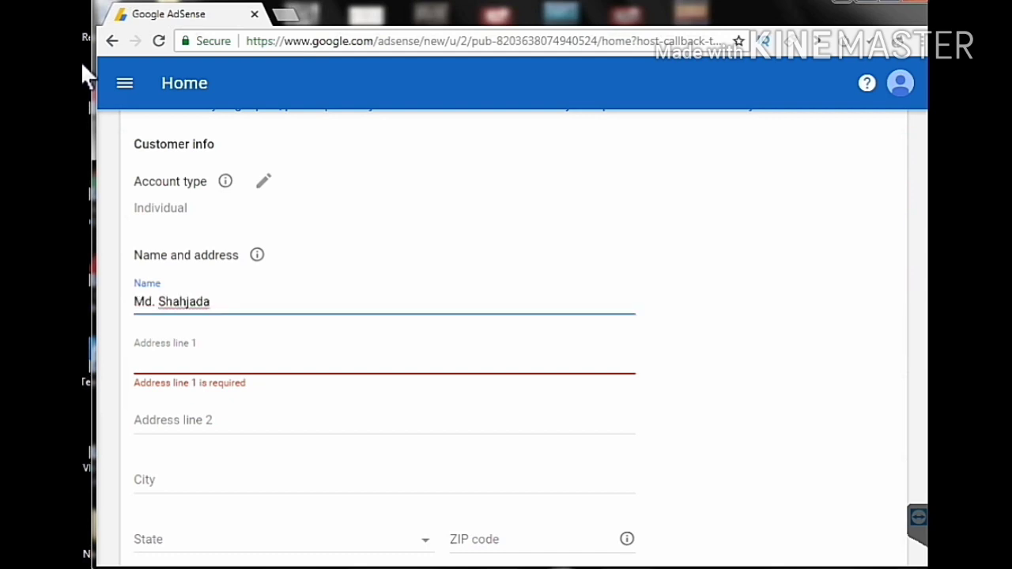
{"action": "key", "text": "Tab"}
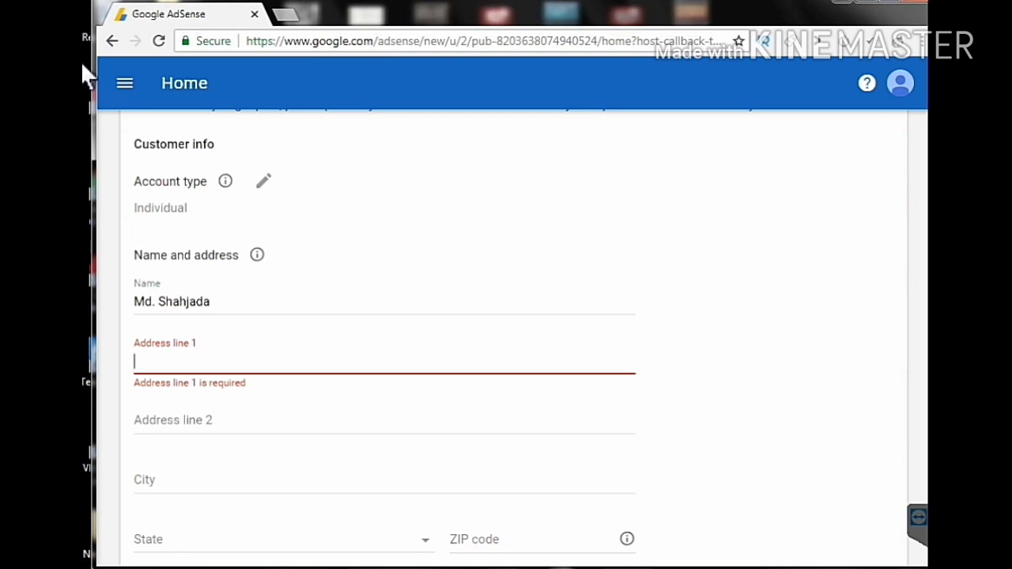
{"action": "type", "text": "sha"}
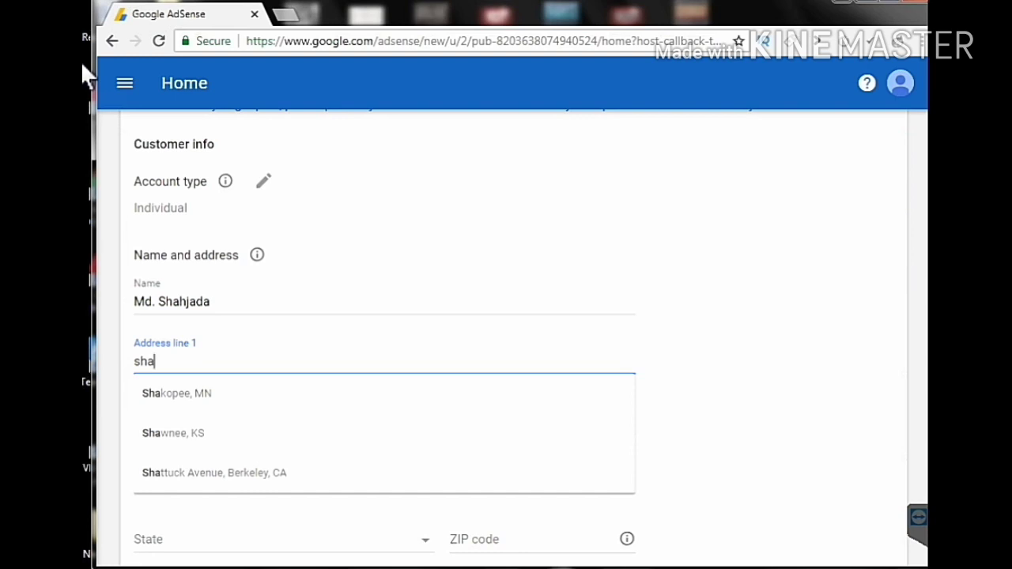
{"action": "type", "text": "ria"}
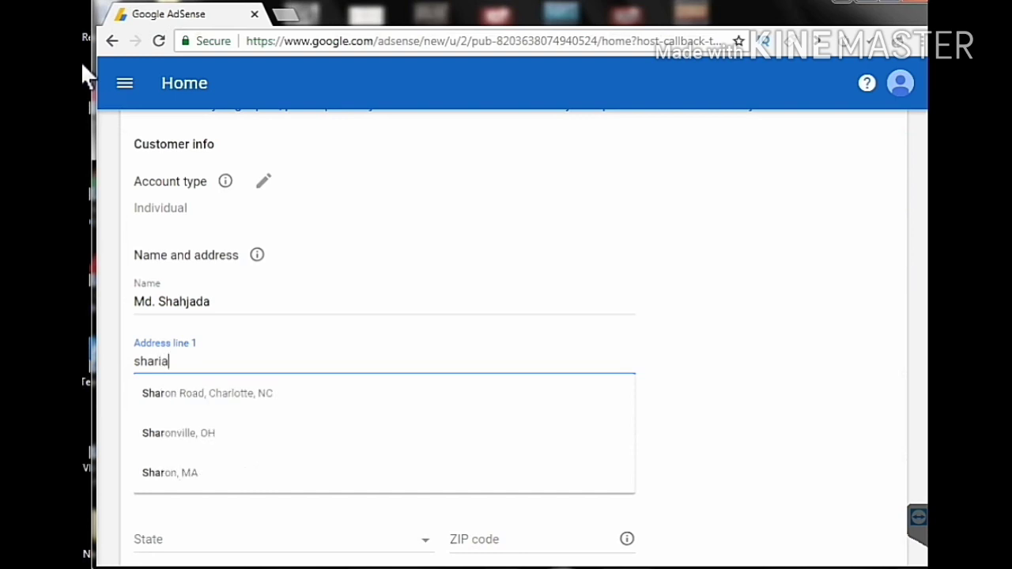
{"action": "type", "text": "t"}
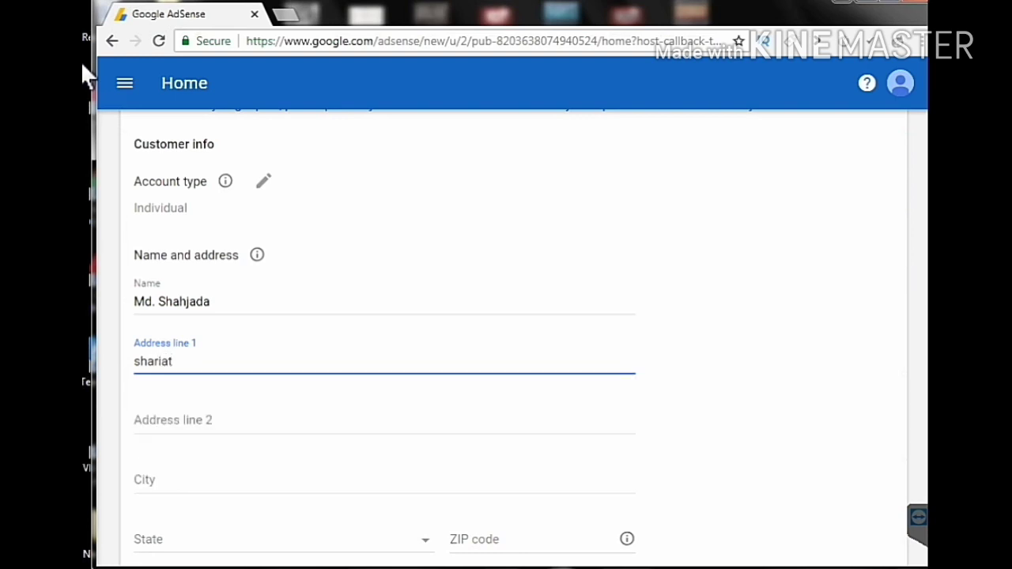
{"action": "type", "text": "pur"}
{"action": "key", "text": "ctrl+a"}
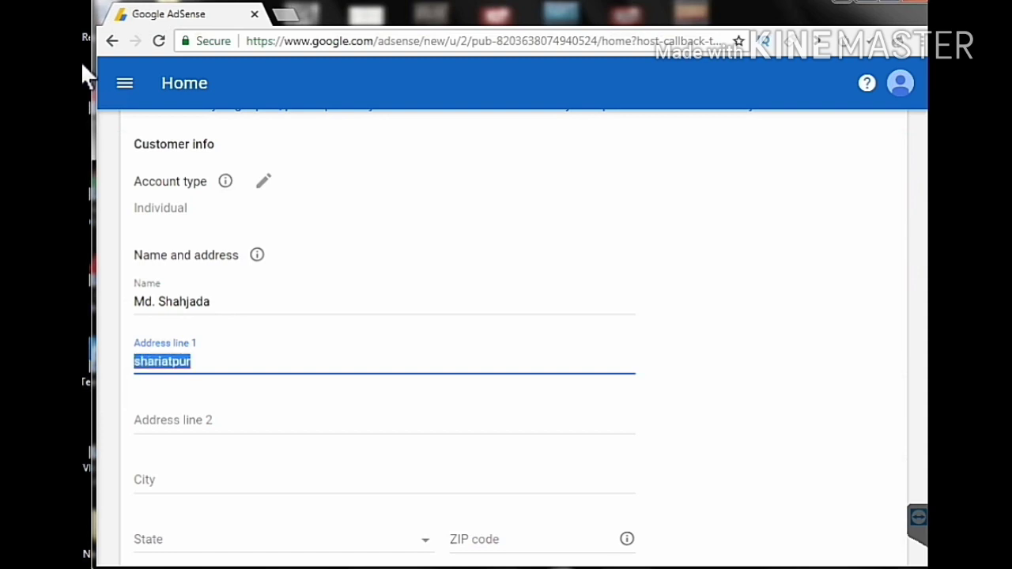
{"action": "key", "text": "BackSpace"}
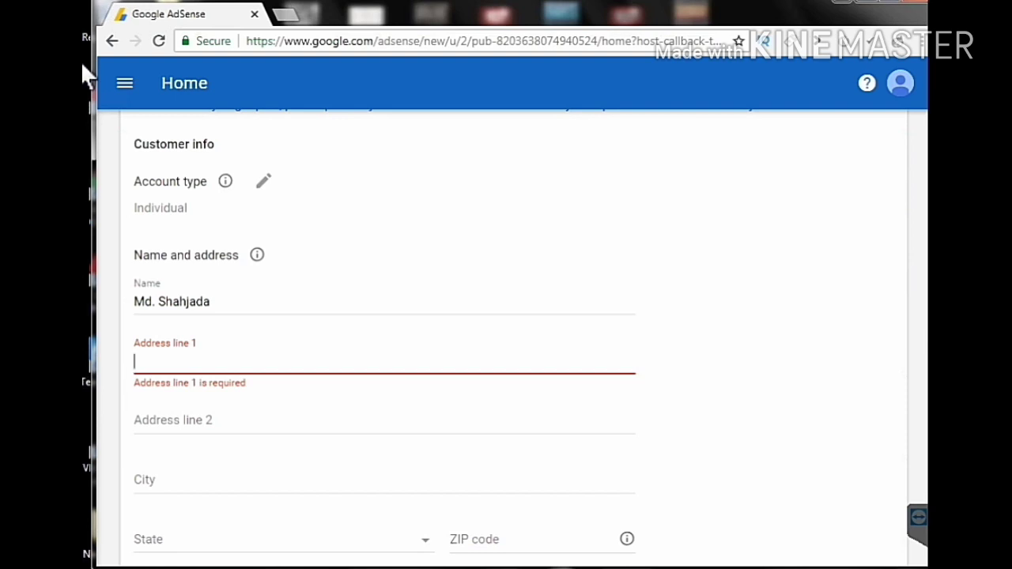
- Fill the City field with the saved autofill entry 'bangladesh'
{"action": "key", "text": "Tab"}
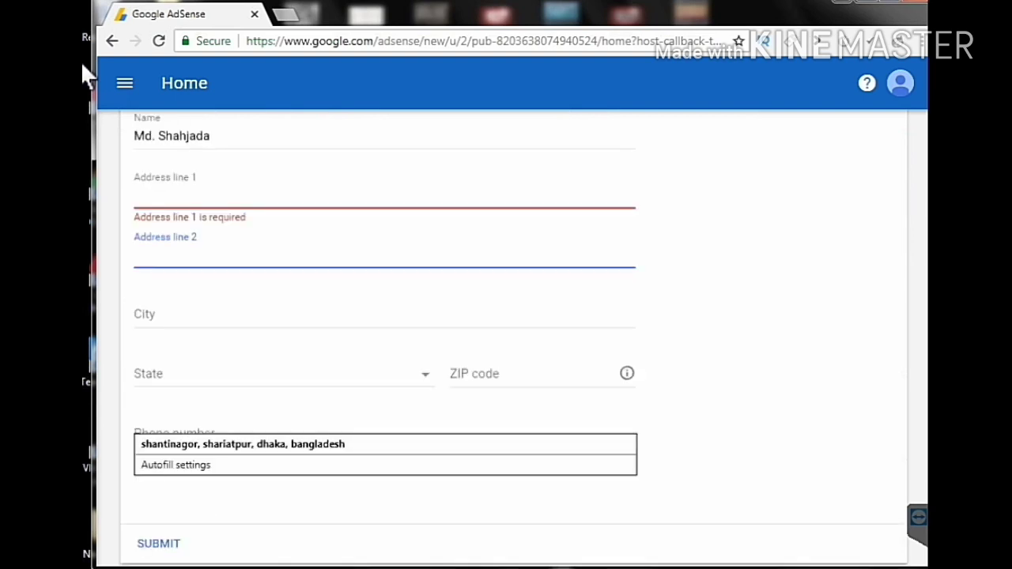
{"action": "key", "text": "Tab"}
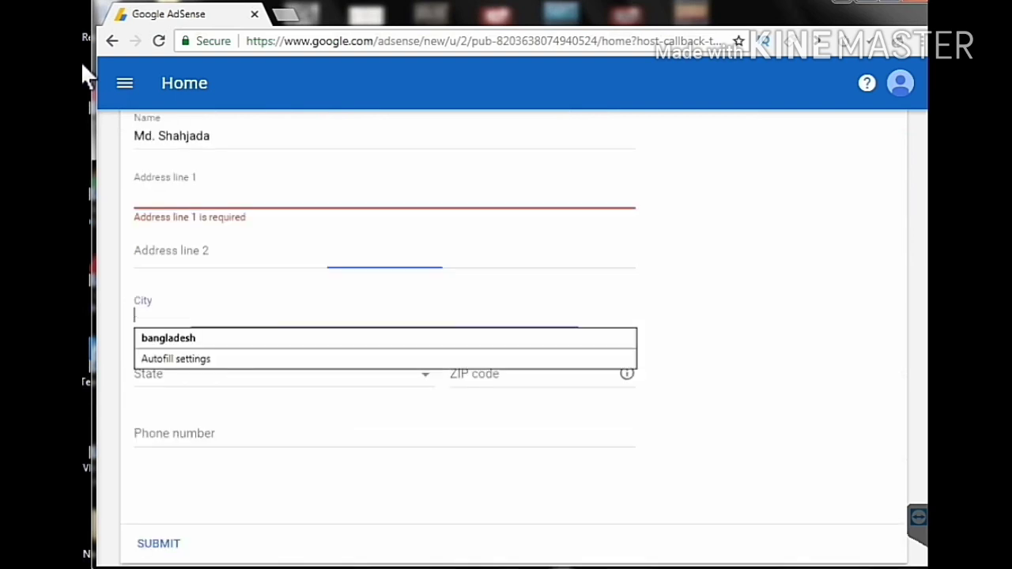
{"action": "key", "text": "Down"}
{"action": "key", "text": "Return"}
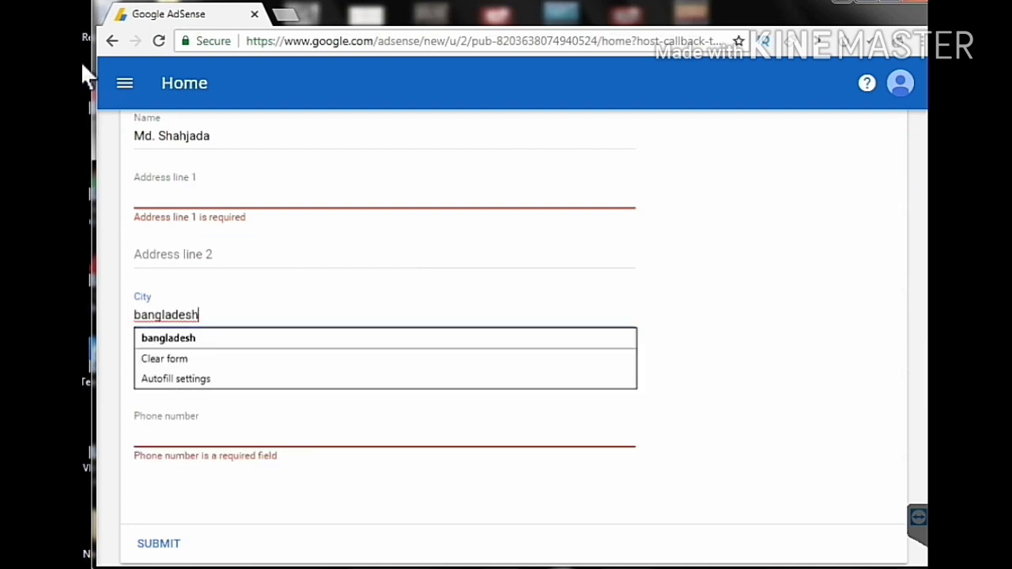
{"action": "key", "text": "Tab"}
- Leave State empty and keep ZIP code 8000, moving on to Phone number
{"action": "key", "text": "shift+Tab"}
{"action": "key", "text": "shift+Tab"}
{"action": "key", "text": "space"}
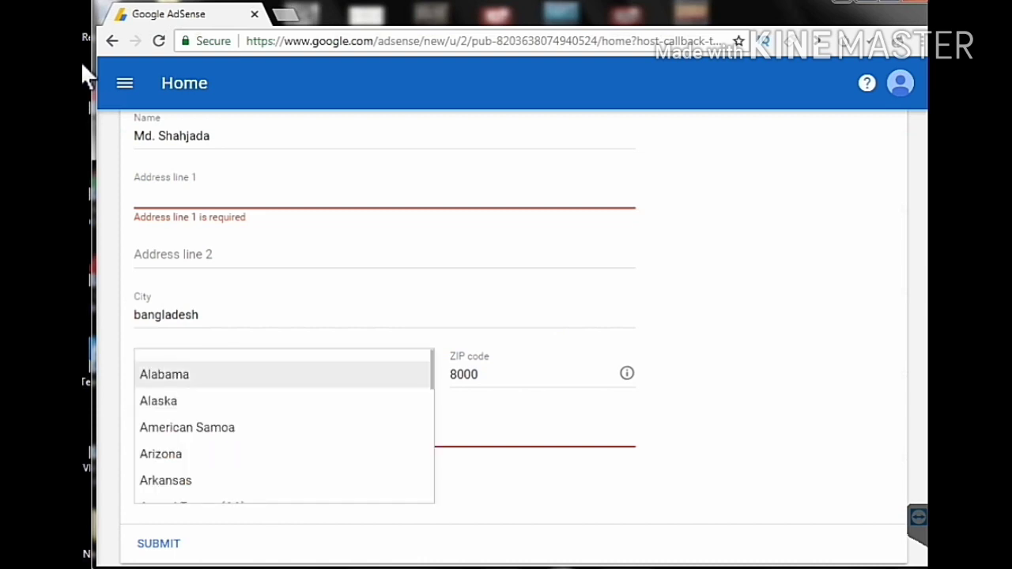
{"action": "key", "text": "Tab"}
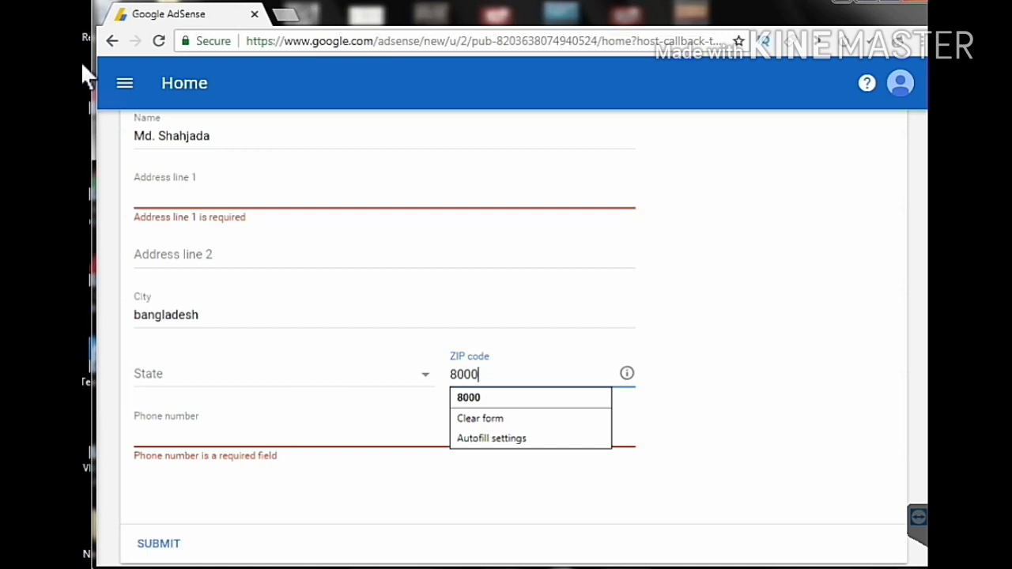
{"action": "key", "text": "Tab"}
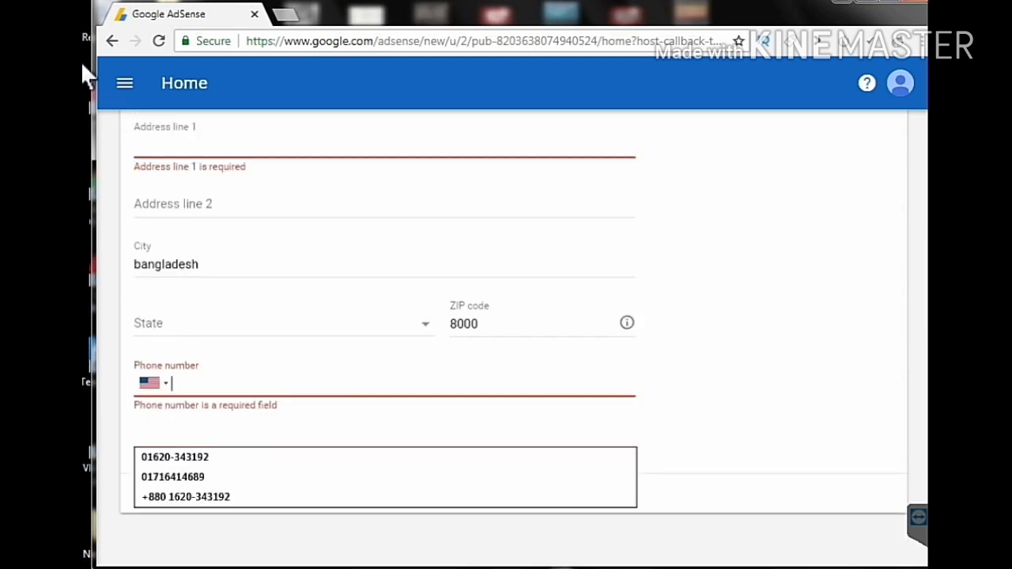
- Choose Bangladesh +880 as the phone country code so the saved contact number fills in
{"action": "key", "text": "shift+Tab"}
{"action": "key", "text": "Return"}
{"action": "key", "text": "Down"}
{"action": "key", "text": "Down"}
{"action": "key", "text": "Down"}
{"action": "key", "text": "Up"}
{"action": "key", "text": "Up"}
{"action": "key", "text": "Up"}
{"action": "key", "text": "Down"}
{"action": "key", "text": "Down"}
{"action": "key", "text": "Down"}
{"action": "key", "text": "Down"}
{"action": "key", "text": "Down"}
{"action": "key", "text": "Down"}
{"action": "key", "text": "Down"}
{"action": "key", "text": "Down"}
{"action": "key", "text": "Down"}
{"action": "key", "text": "Down"}
{"action": "key", "text": "Down"}
{"action": "key", "text": "Down"}
{"action": "key", "text": "Down"}
{"action": "key", "text": "Down"}
{"action": "key", "text": "Down"}
{"action": "key", "text": "Down"}
{"action": "key", "text": "Down"}
{"action": "key", "text": "Down"}
{"action": "key", "text": "Down"}
{"action": "key", "text": "Down"}
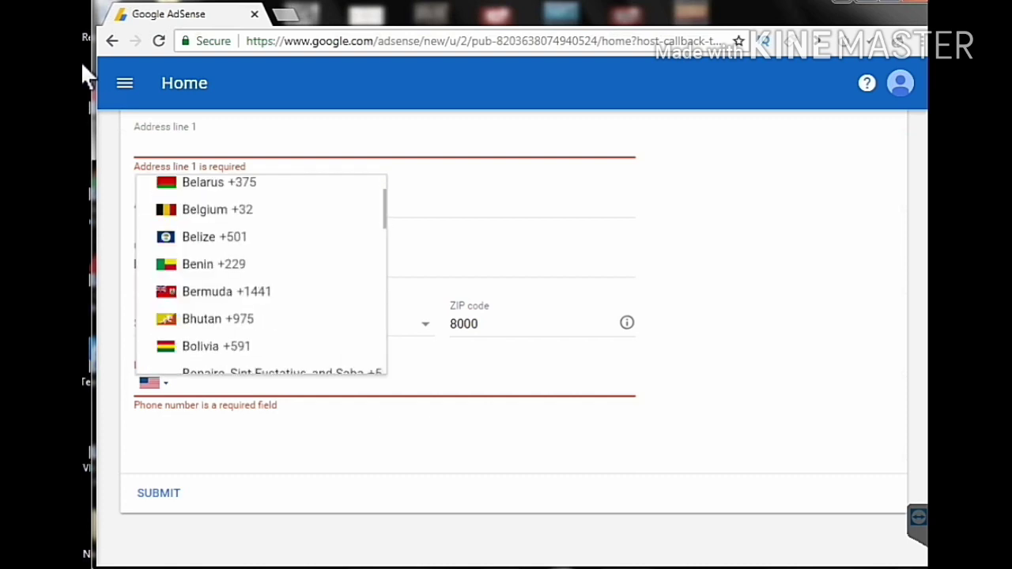
{"action": "key", "text": "Up"}
{"action": "key", "text": "Up"}
{"action": "key", "text": "Up"}
{"action": "key", "text": "Up"}
{"action": "key", "text": "Up"}
{"action": "key", "text": "Up"}
{"action": "key", "text": "Up"}
{"action": "key", "text": "Up"}
{"action": "key", "text": "Up"}
{"action": "key", "text": "Up"}
{"action": "key", "text": "Up"}
{"action": "key", "text": "Up"}
{"action": "key", "text": "Up"}
{"action": "key", "text": "Return"}
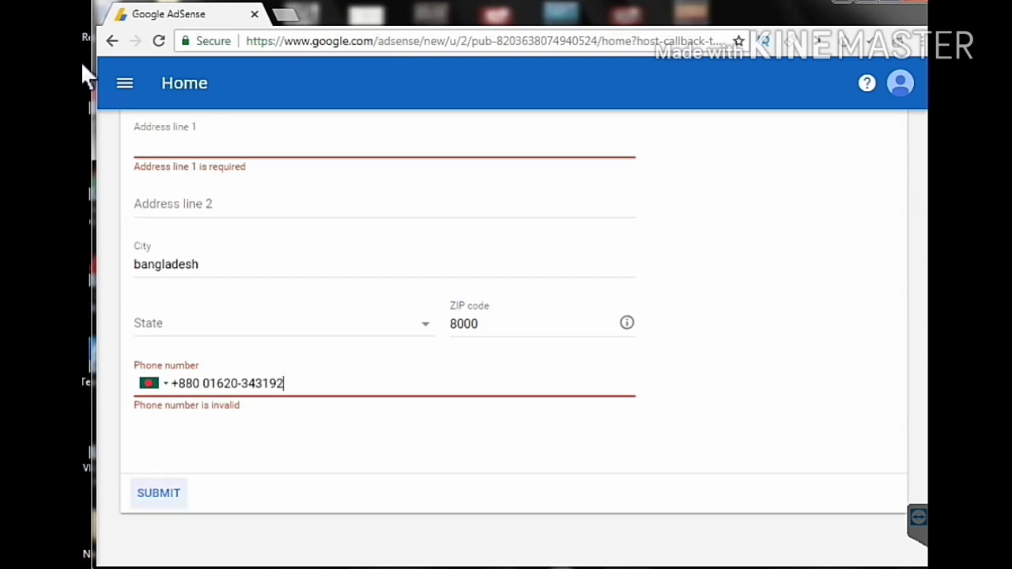
{"action": "scroll", "coordinate": [507, 317], "scroll_direction": "up", "scroll_amount": 5}
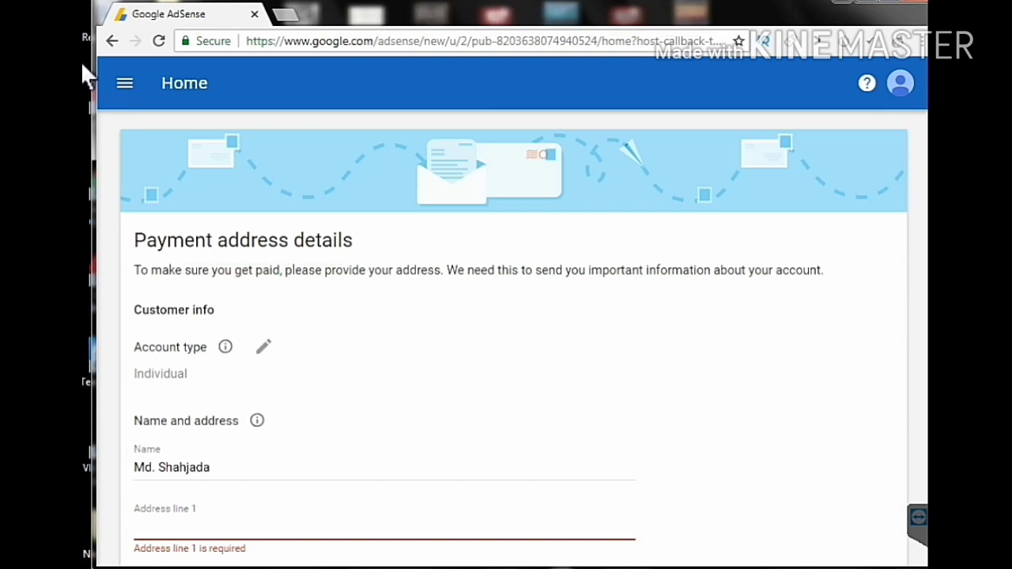
{"action": "scroll", "coordinate": [506, 317], "scroll_direction": "down", "scroll_amount": 5}
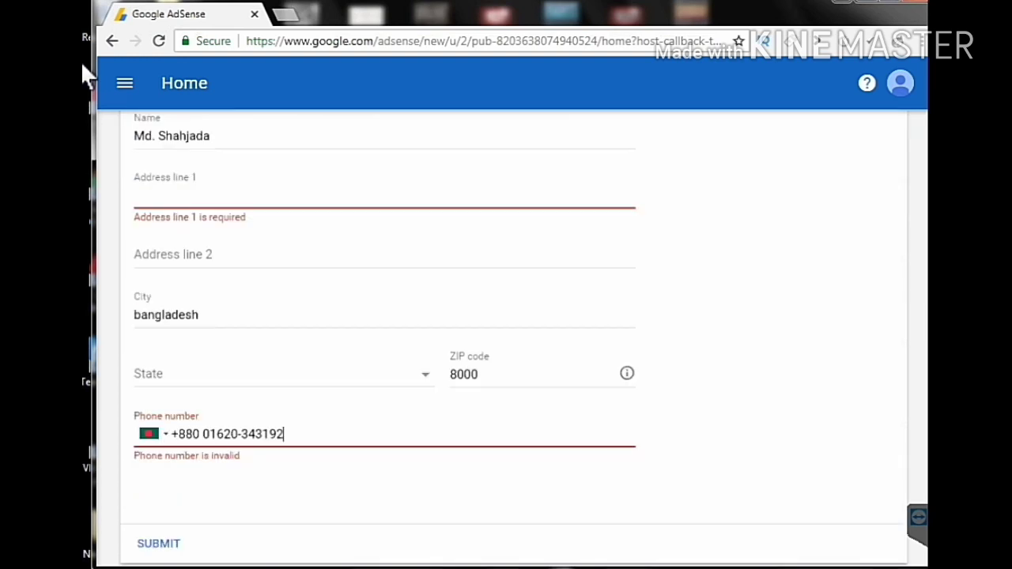